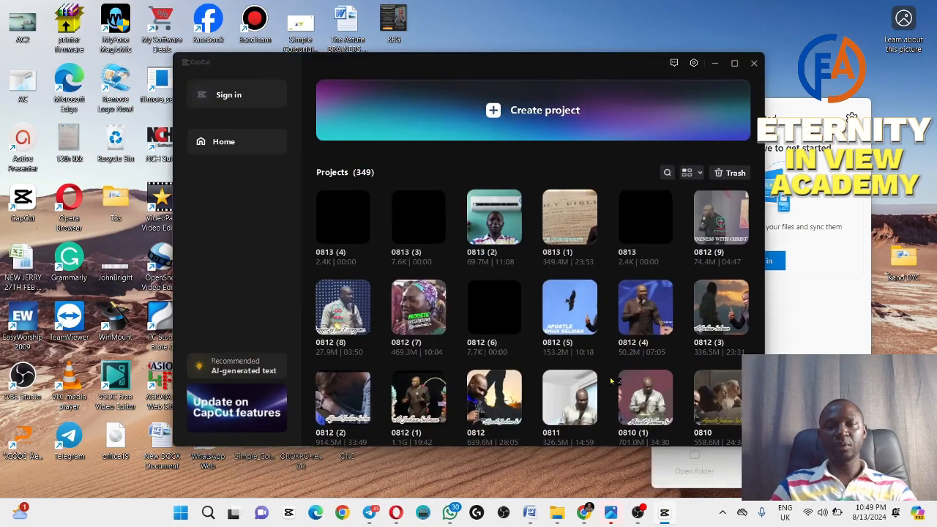
- Create a new project and import the OUTRO 2333, Outro Good and Outro videos plus the REMOVED logo image
left_click(542, 111)
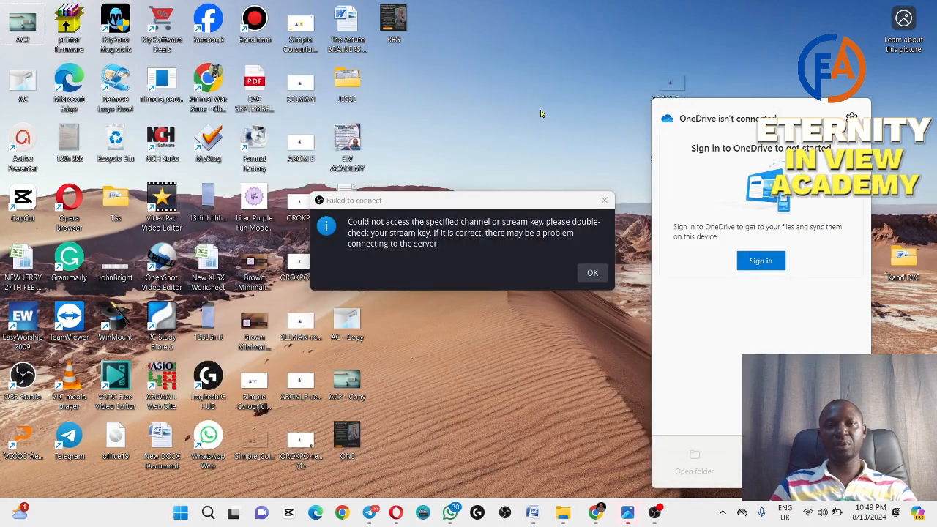
left_click(592, 272)
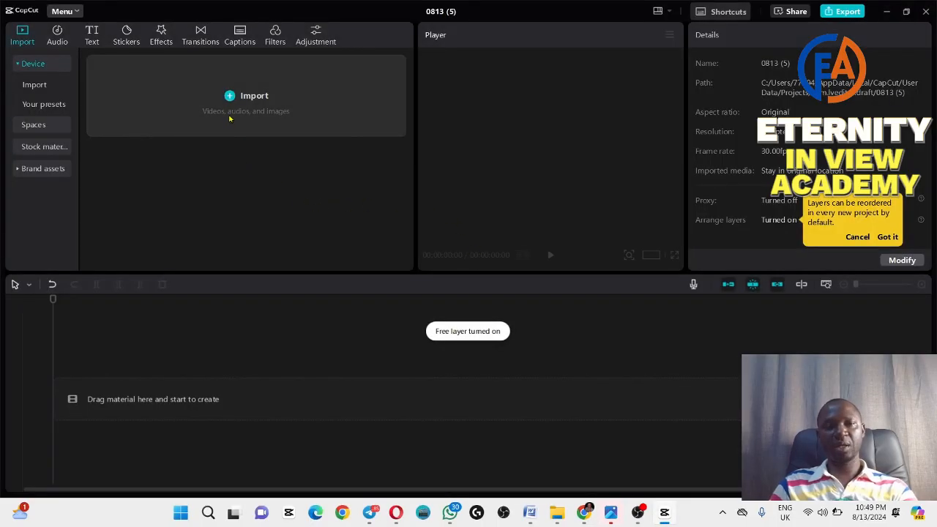
left_click(246, 99)
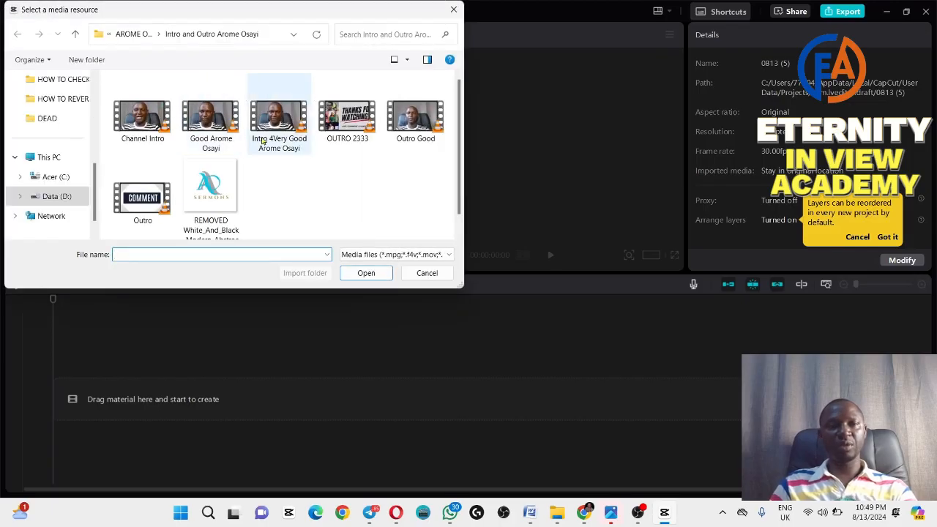
left_click(417, 138)
left_click(350, 126, "ctrl")
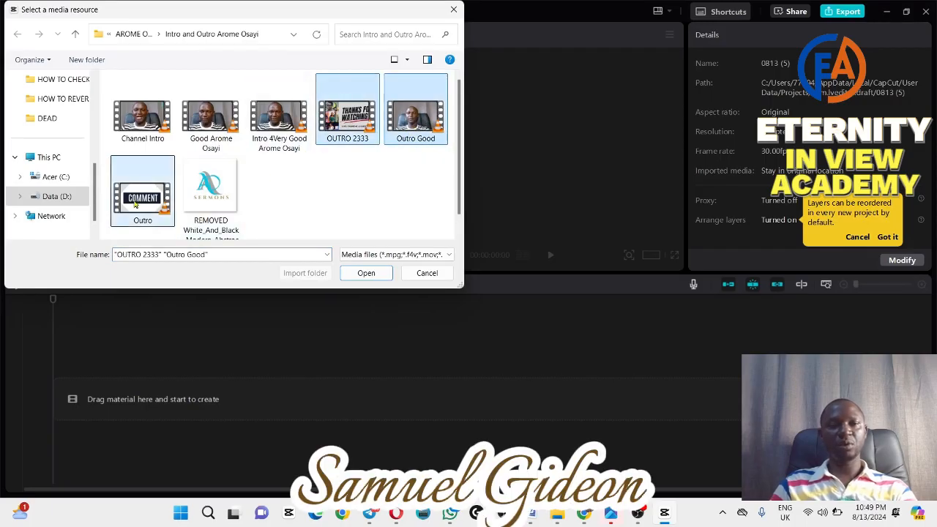
left_click(172, 198, "ctrl")
left_click(207, 192, "ctrl")
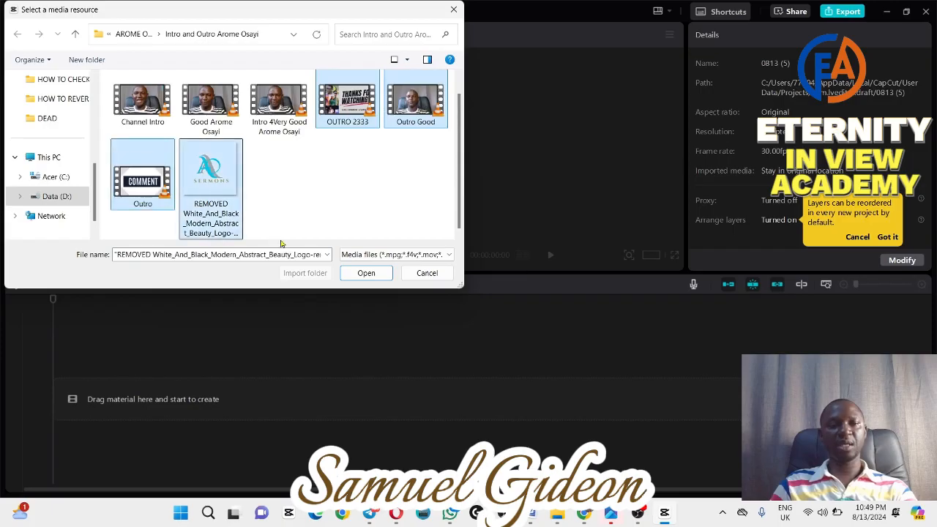
left_click(365, 273)
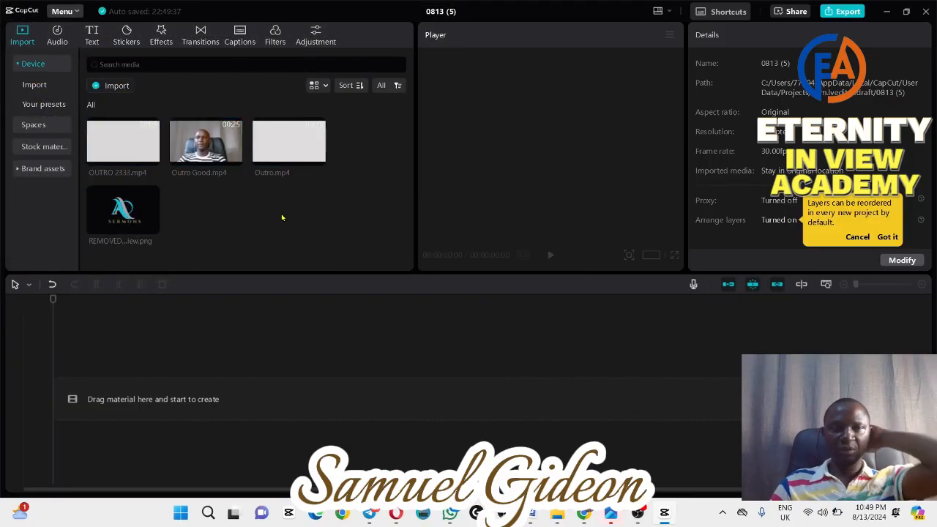
- Import the HOW TO REVERSE UNAUTHORISED DEATH video from the HOW TO REVERSE folder
left_click(112, 86)
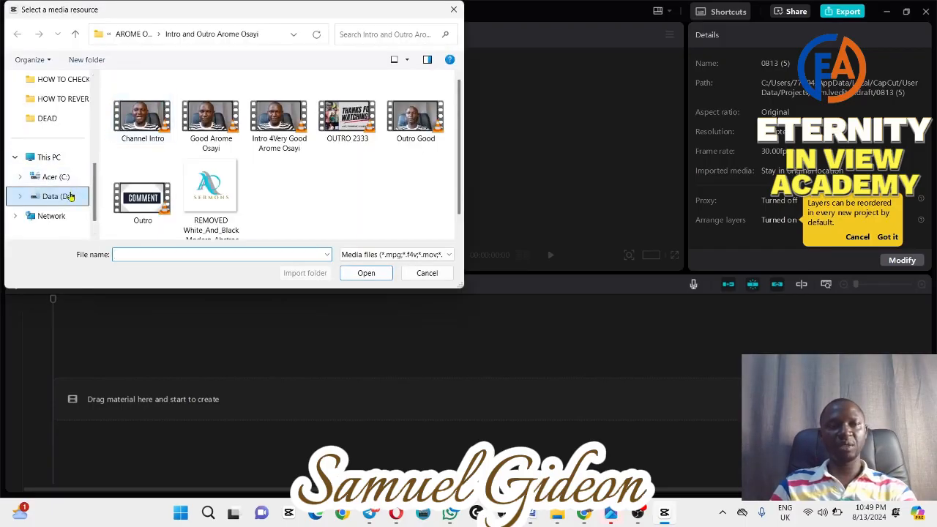
left_click(64, 196)
left_click(68, 101)
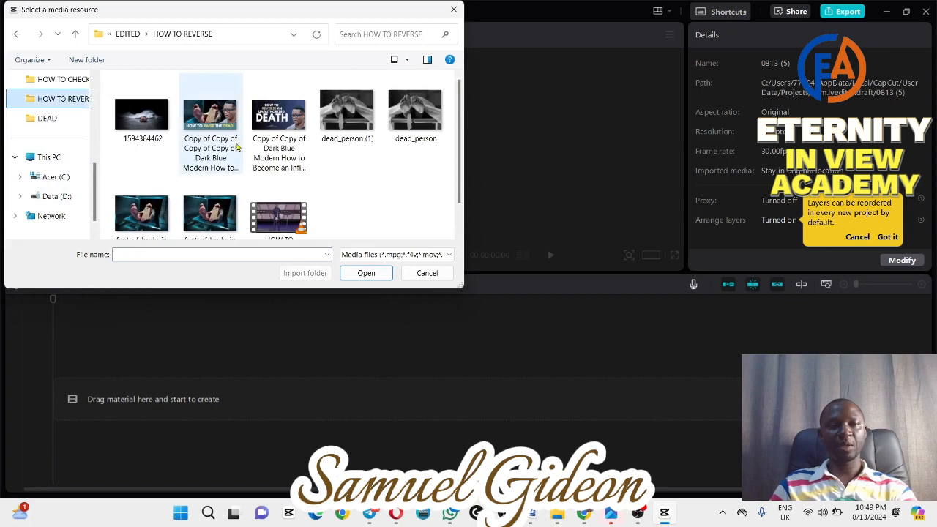
scroll(289, 221, "down", 1)
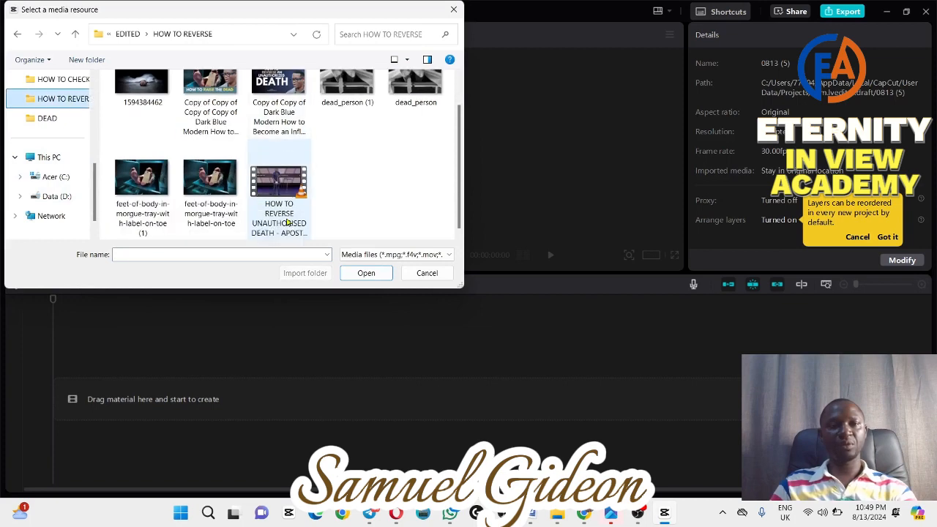
scroll(286, 220, "up", 1)
double_click(280, 220)
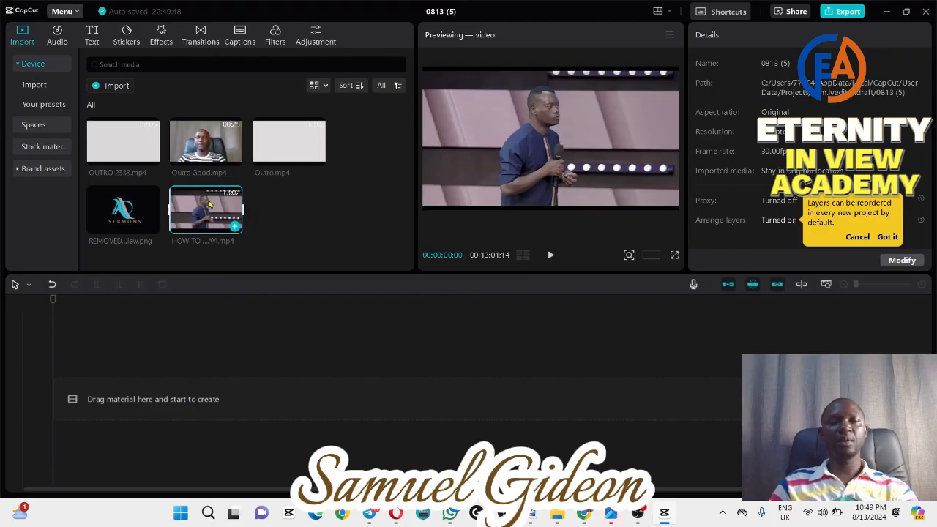
left_click(314, 208)
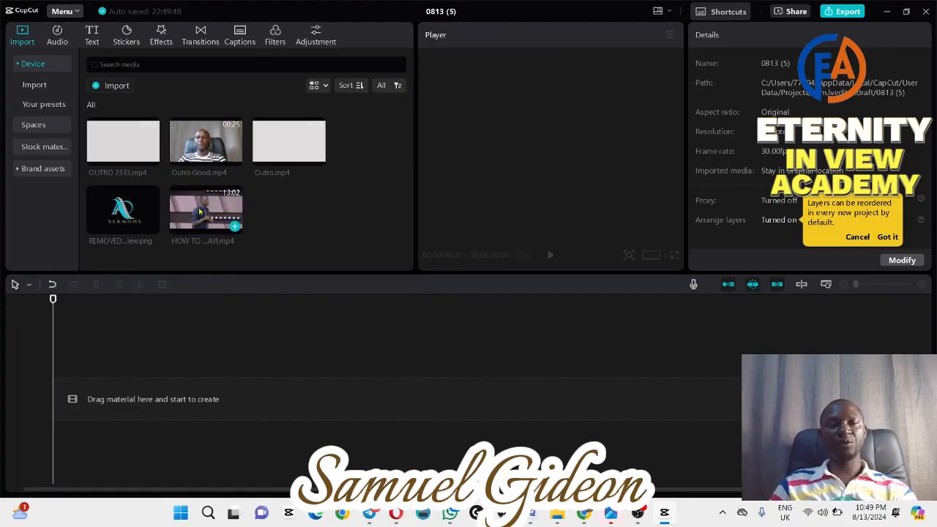
- Place the HOW TO REVERSE video at the start of the timeline and shrink it in the frame, leaving a margin on all sides
left_click_drag(199, 214, 90, 400)
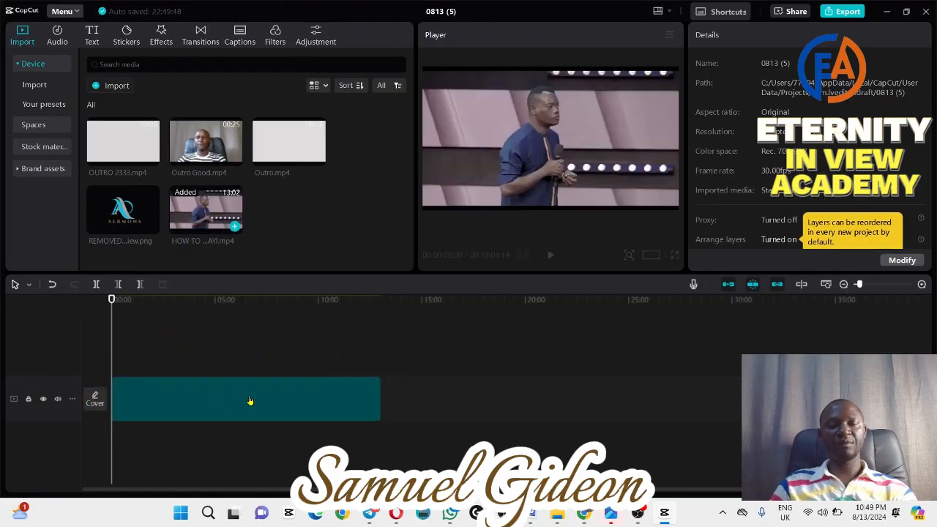
left_click(548, 160)
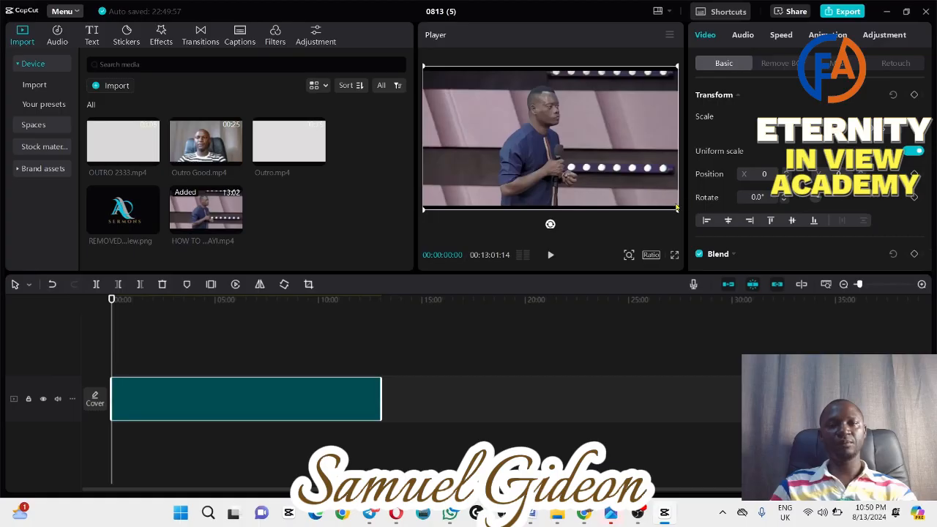
left_click_drag(678, 210, 649, 193)
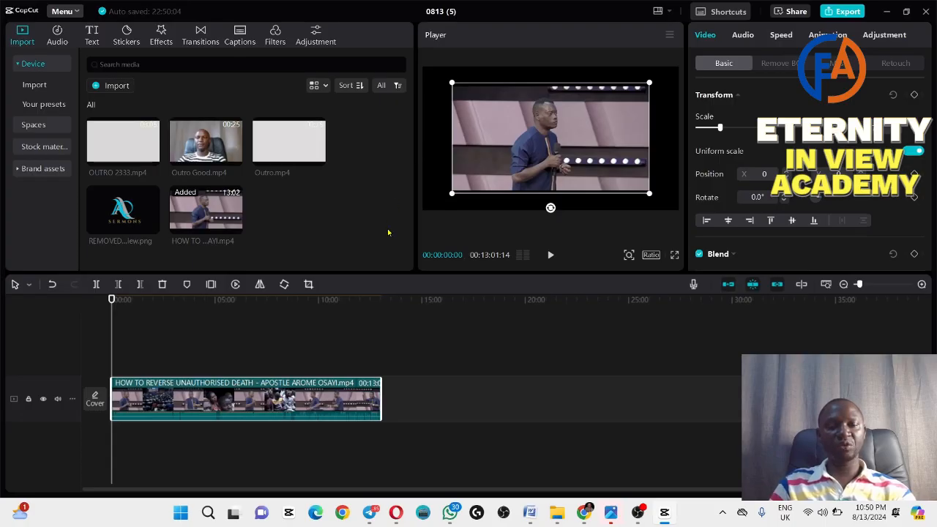
- Switch to File Explorer and open the DEAD folder inside STORYBLOCK on the Data (D:) drive
key("super+e")
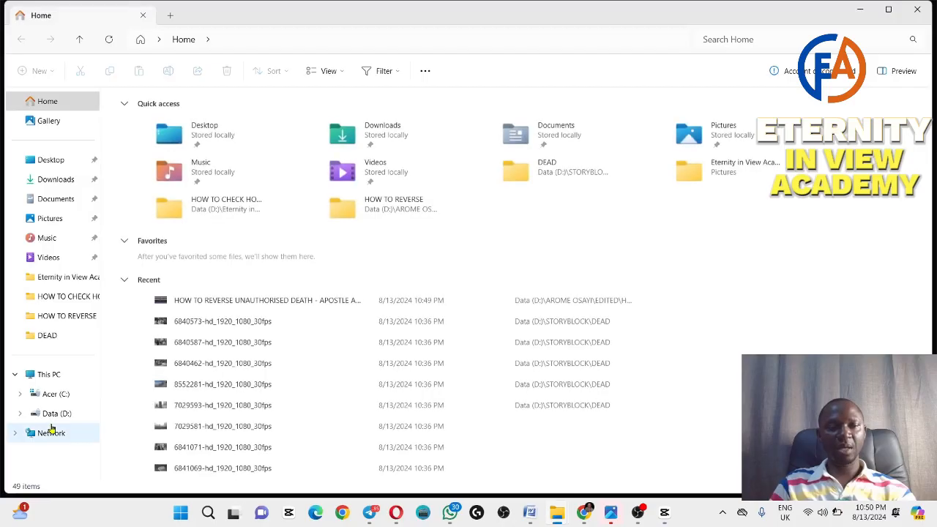
left_click(55, 413)
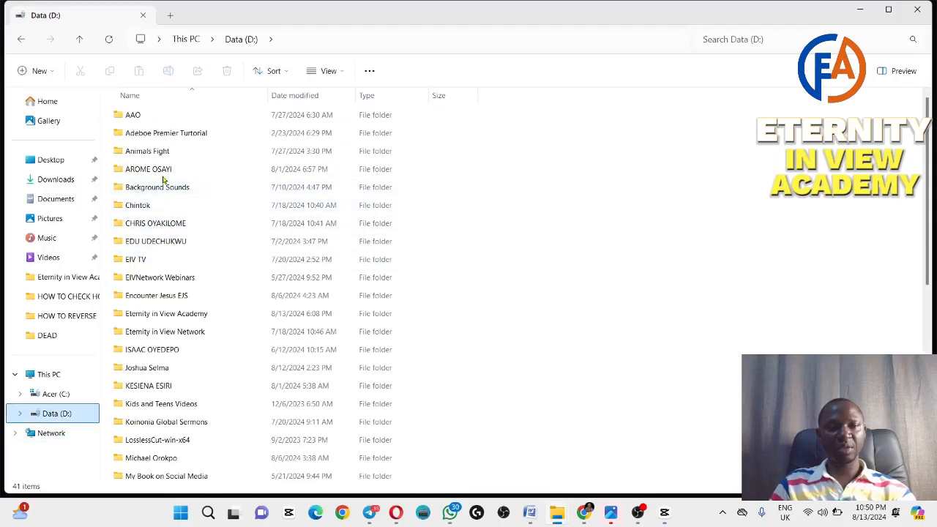
double_click(162, 174)
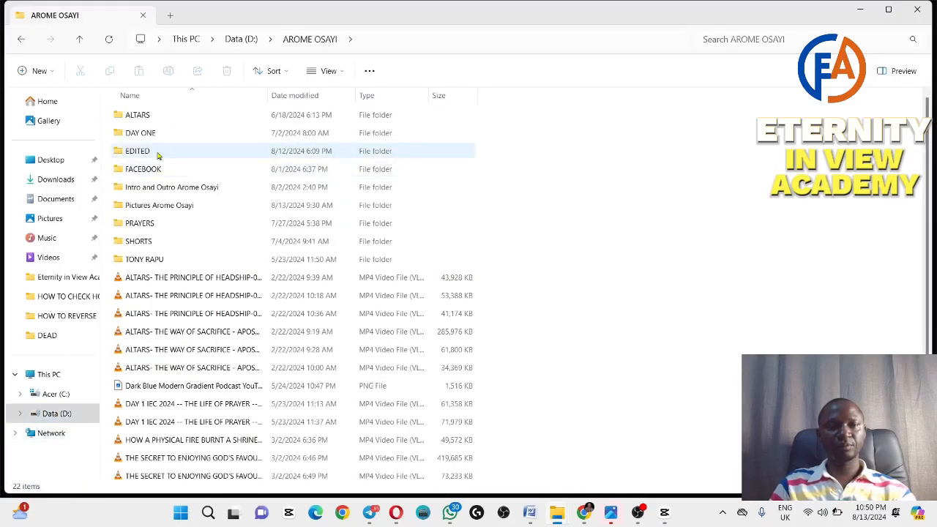
left_click(80, 420)
left_click(198, 346)
key("s")
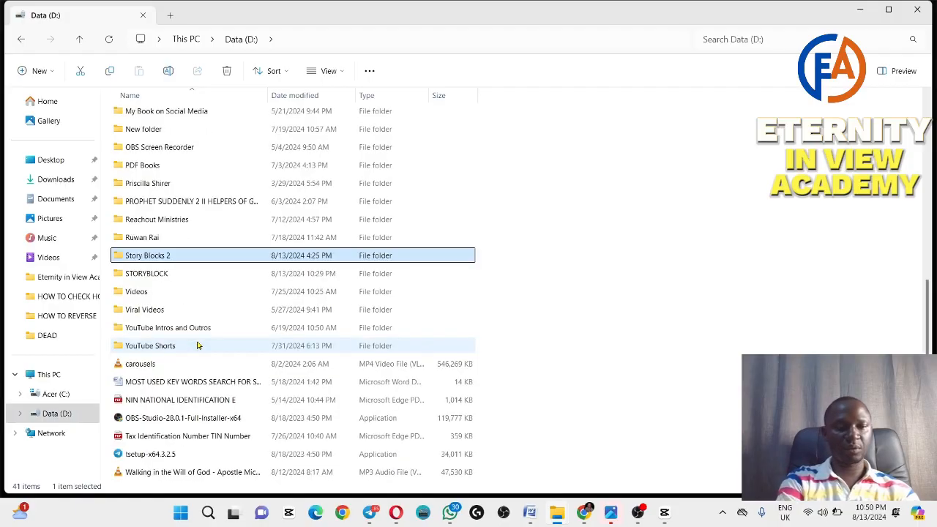
key("Down")
key("Return")
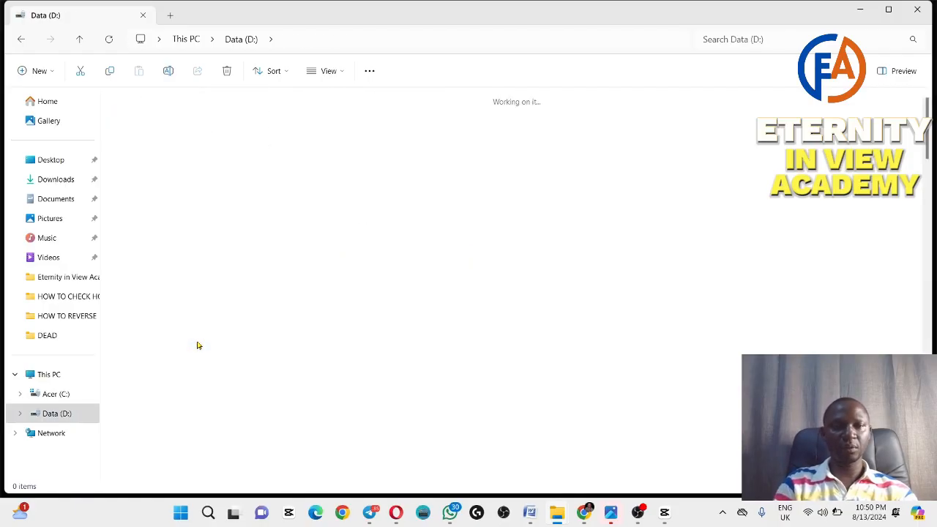
scroll(390, 227, "down", 15)
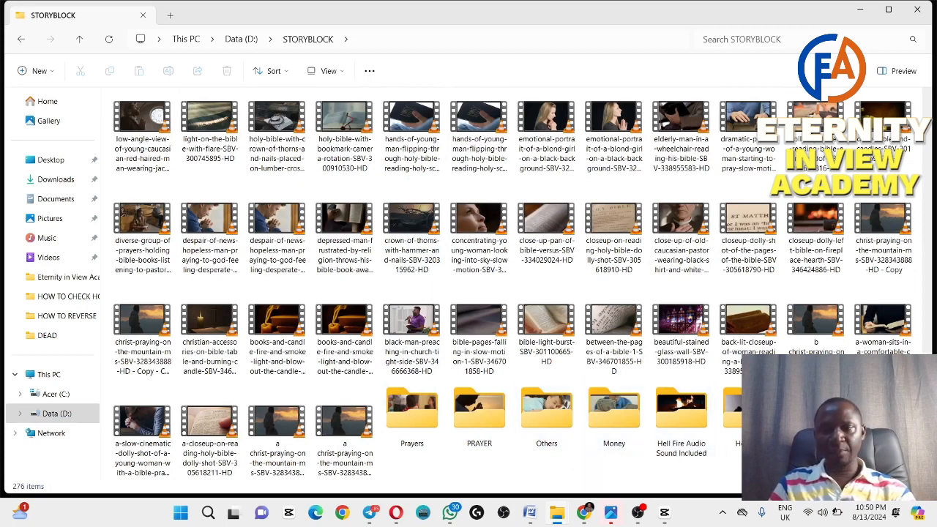
double_click(816, 411)
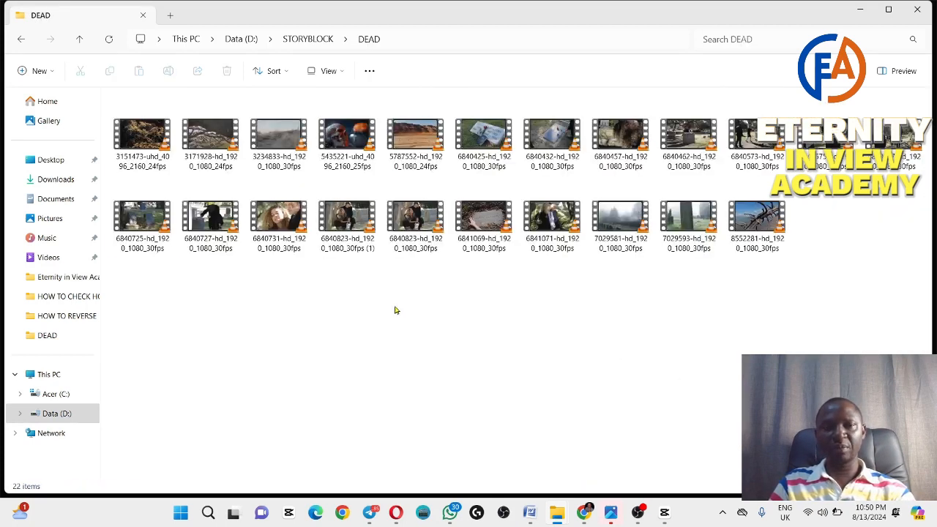
- Import all clips of the DEAD folder into CapCut and place them on a track above the main video, starting at 00:00
key("ctrl+a")
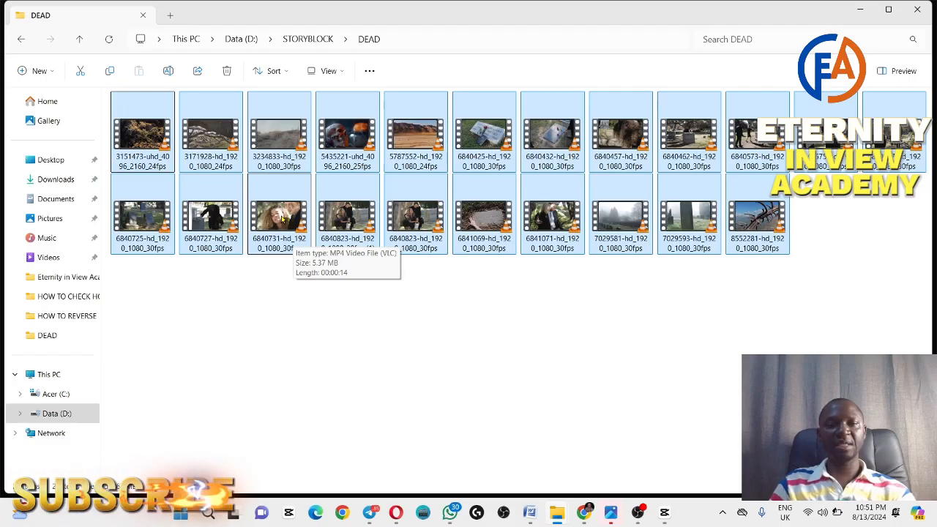
left_click_drag(282, 210, 348, 208)
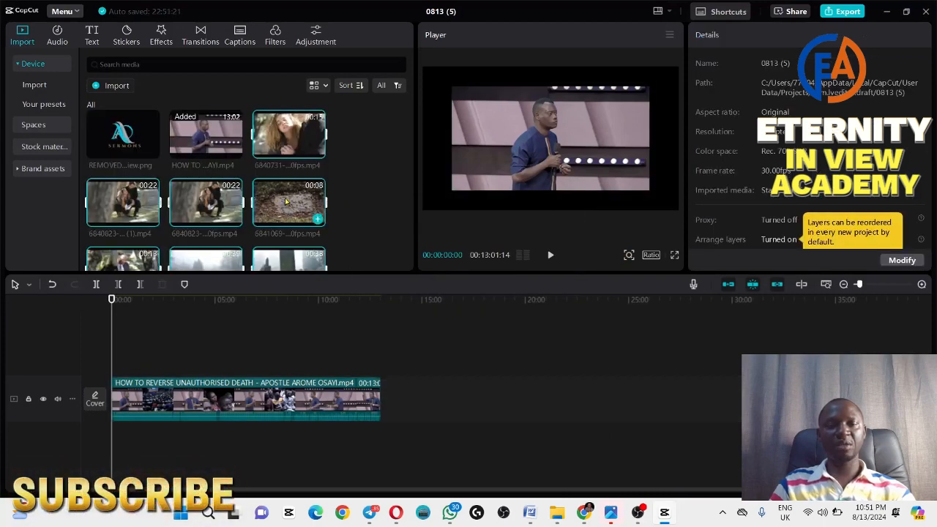
left_click_drag(286, 201, 109, 354)
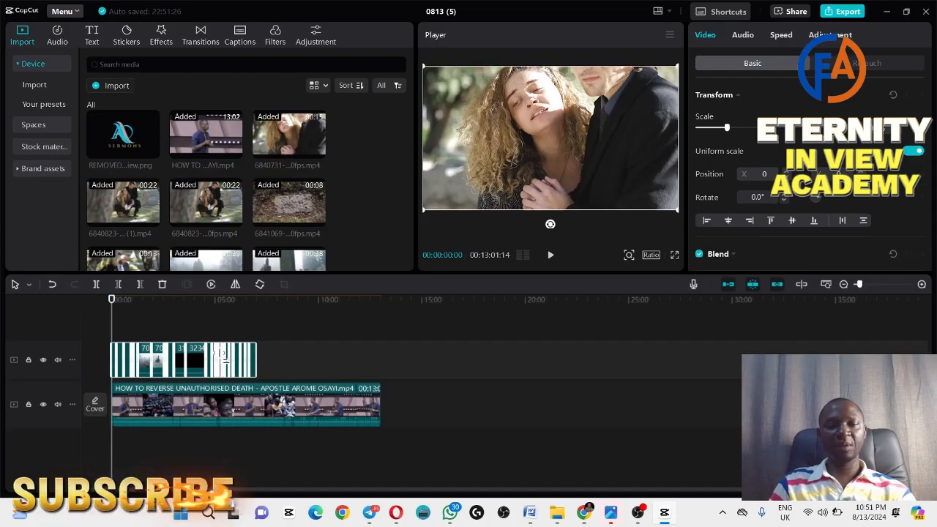
- Add all the DEAD folder clips a second time, directly after the first set on the upper track
key("alt+Tab")
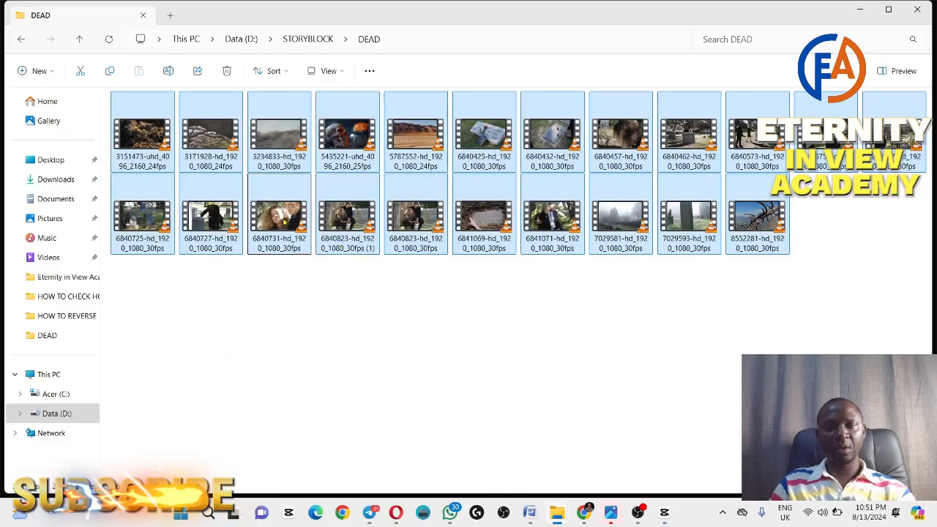
left_click_drag(284, 221, 369, 202)
left_click_drag(284, 194, 255, 364)
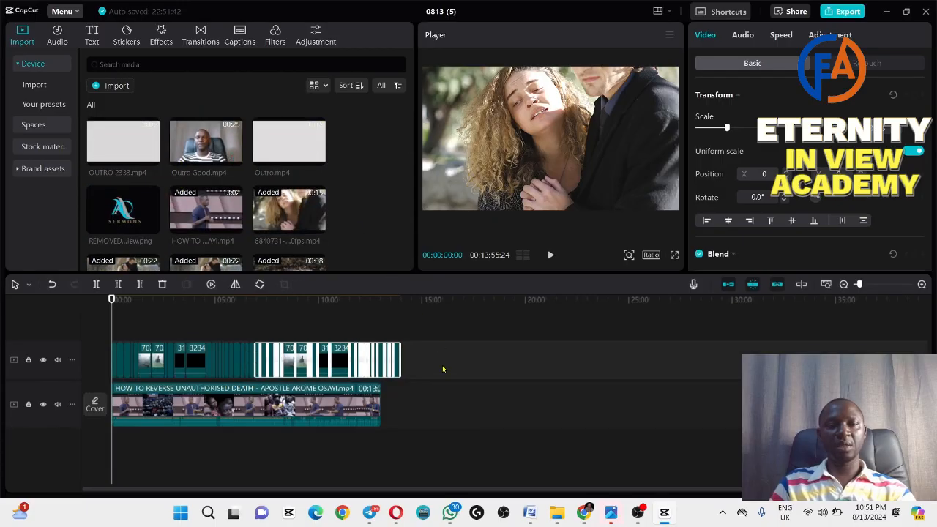
- Preview Outro Good.mp4 briefly and append it to the end of the main video track
left_click(206, 151)
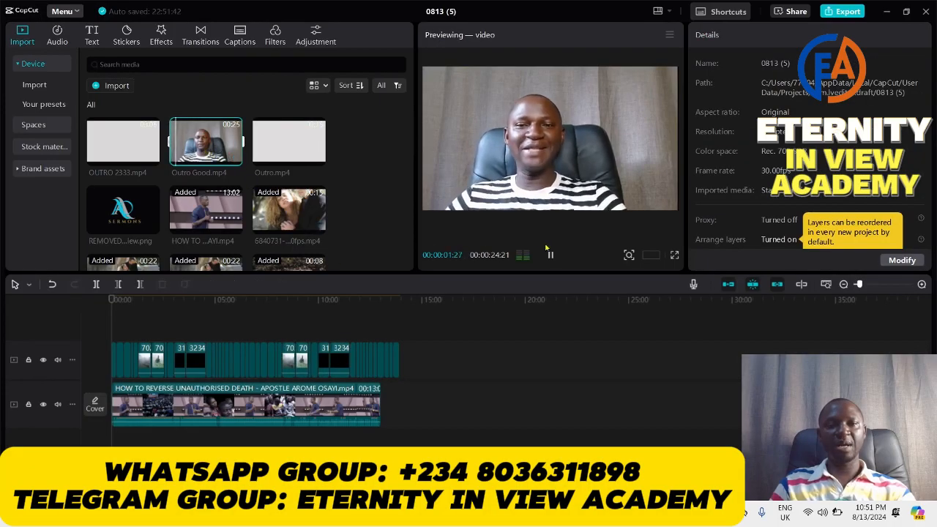
left_click(552, 254)
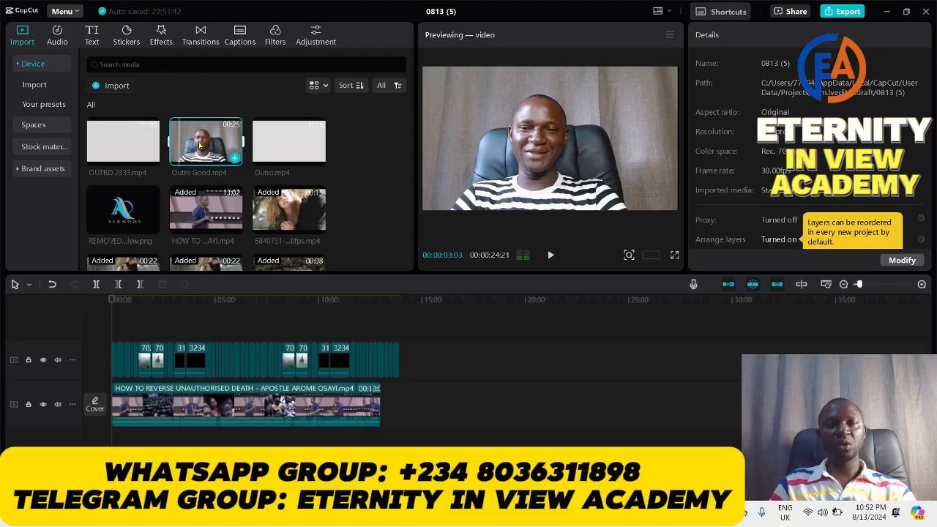
left_click_drag(199, 146, 384, 410)
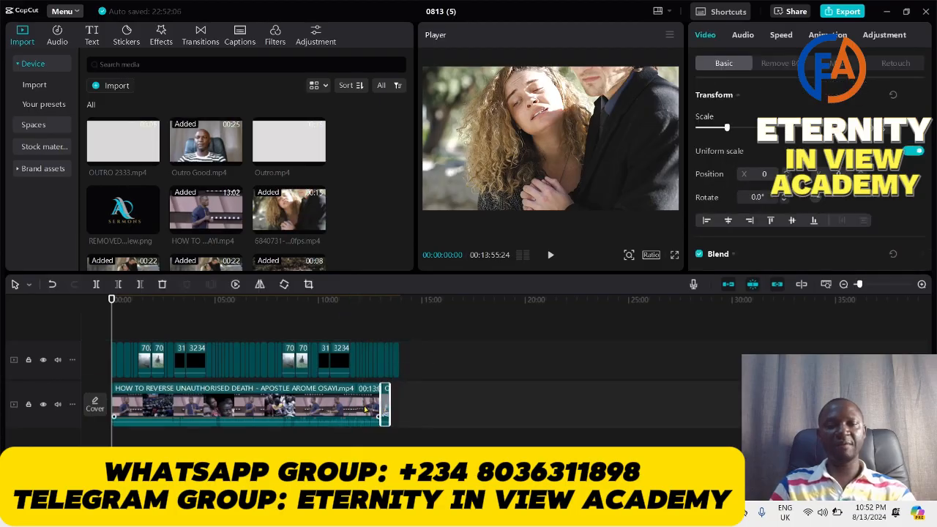
left_click(350, 407)
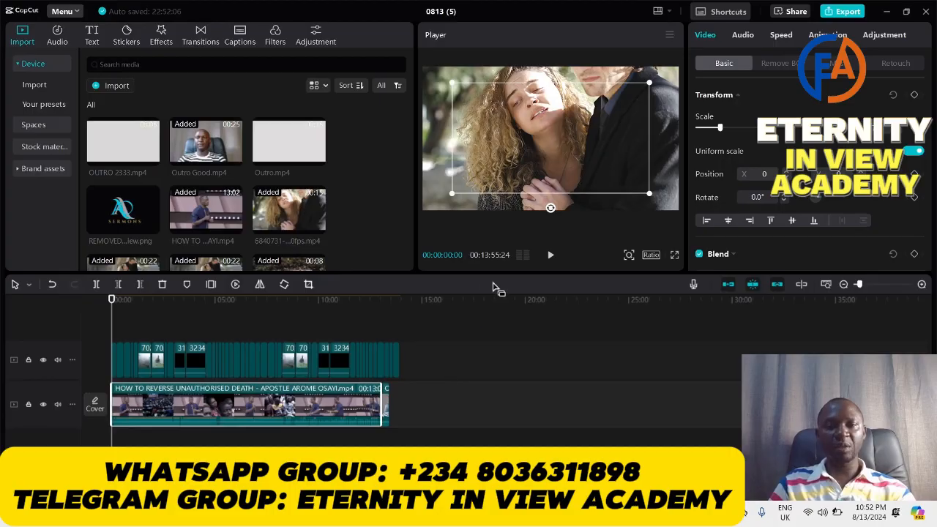
left_click(644, 227)
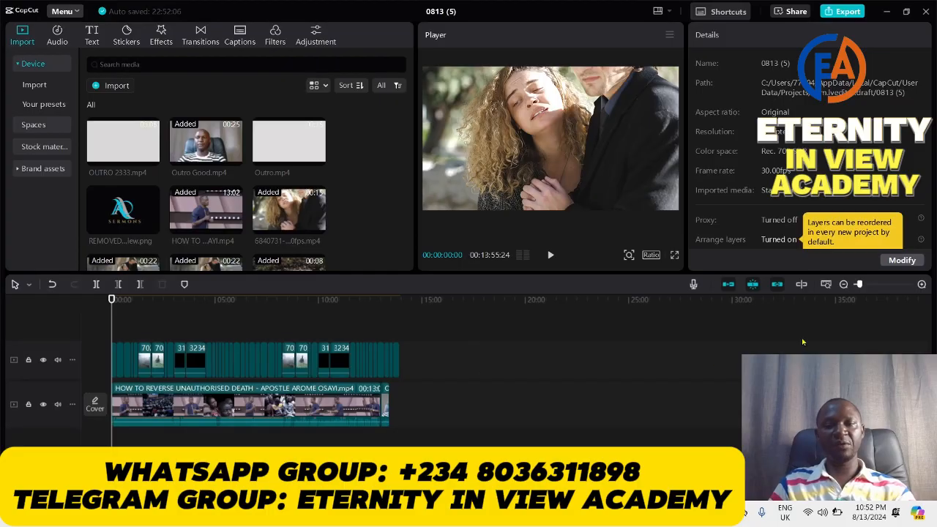
- Delete the last two clips on the upper track that extend past the end of the outro
left_click(921, 284)
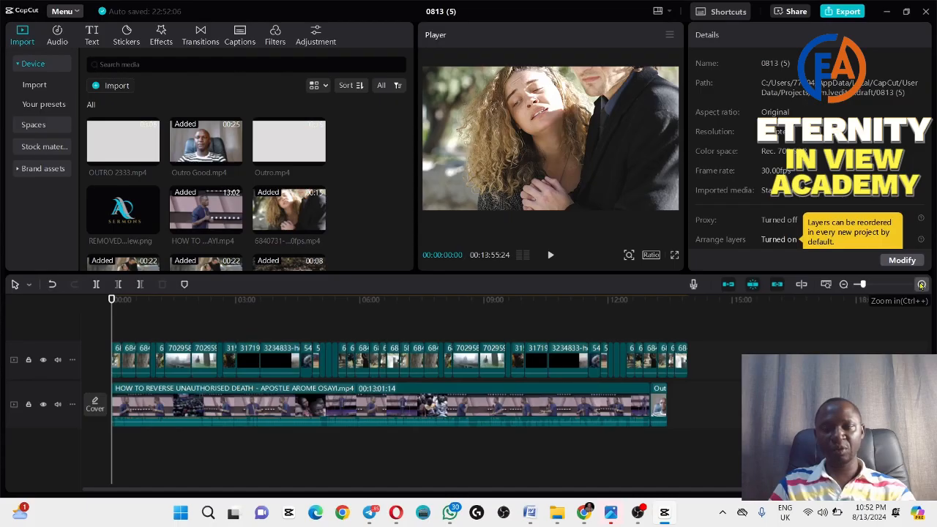
left_click(682, 362)
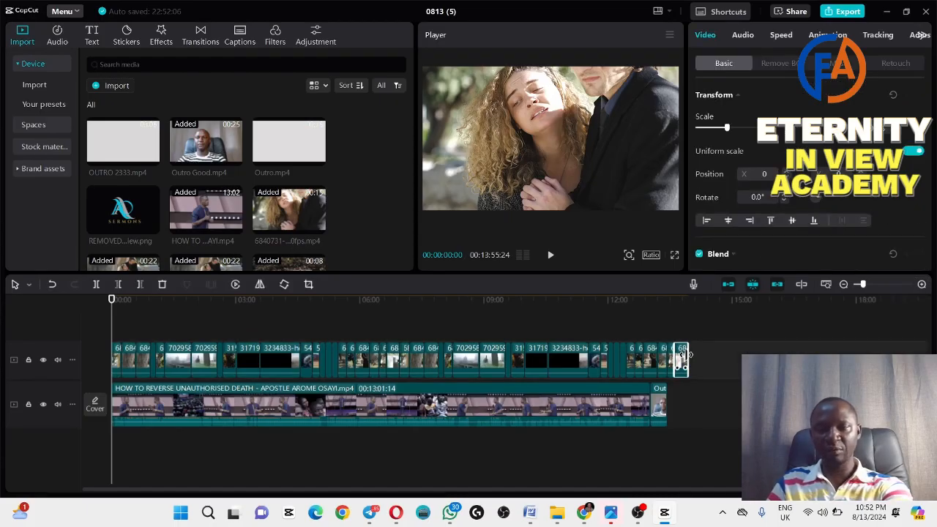
key("Delete")
left_click(674, 363)
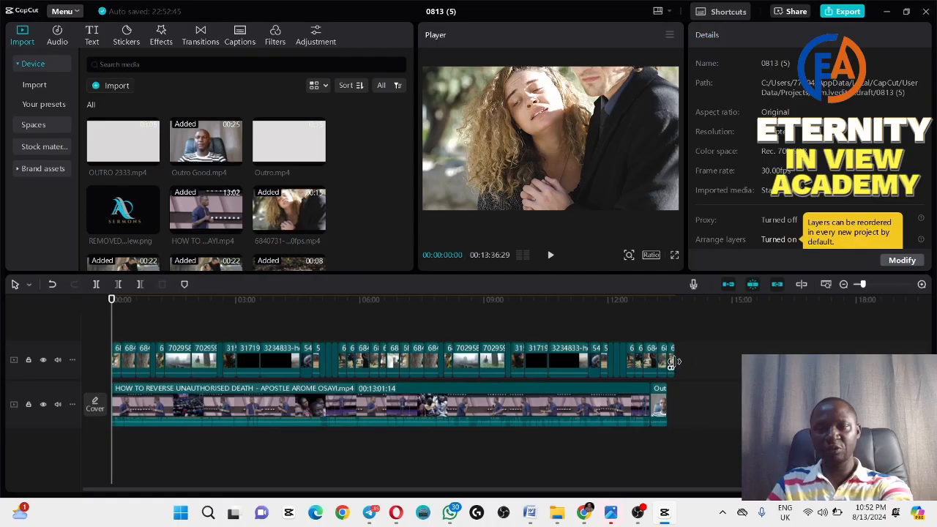
key("Delete")
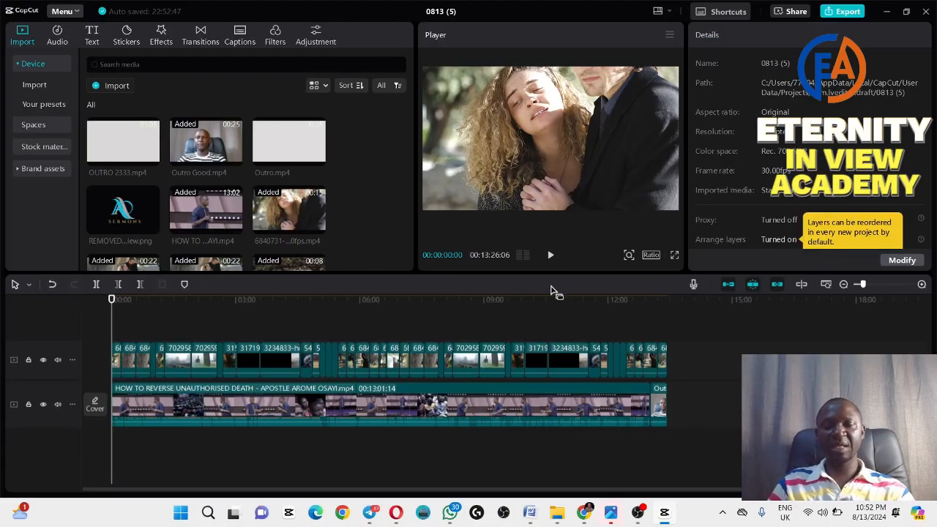
- Play the project's opening seconds, select the sermon video on the main track, and move the playhead back to 00:00:05:28
left_click(549, 255)
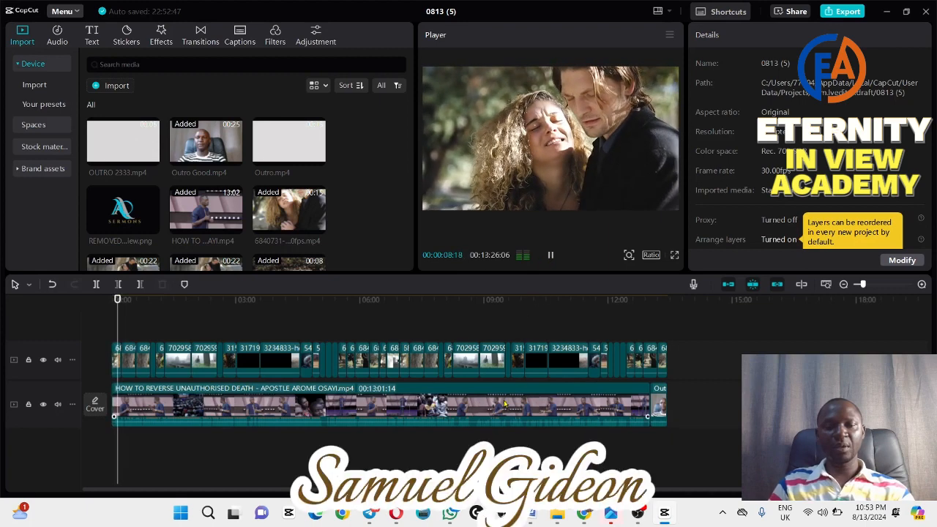
key("space")
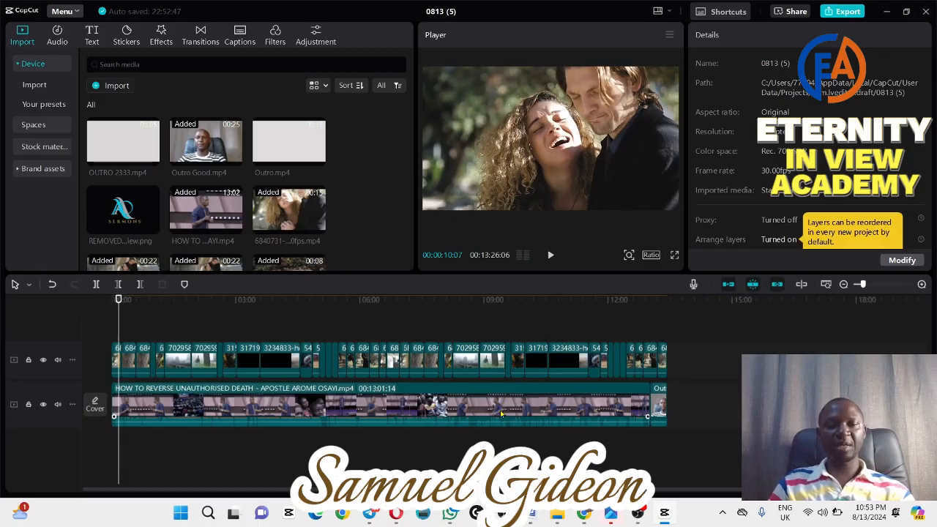
left_click(501, 412)
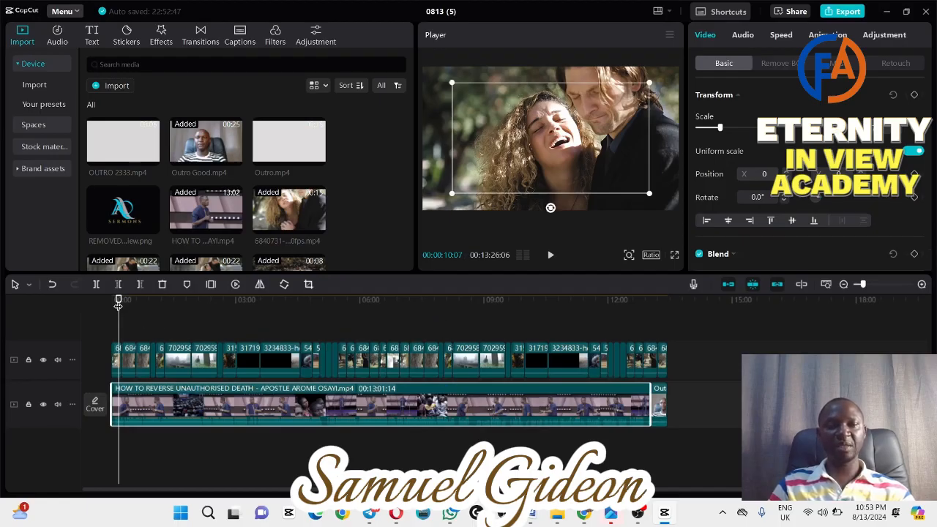
left_click_drag(118, 306, 94, 311)
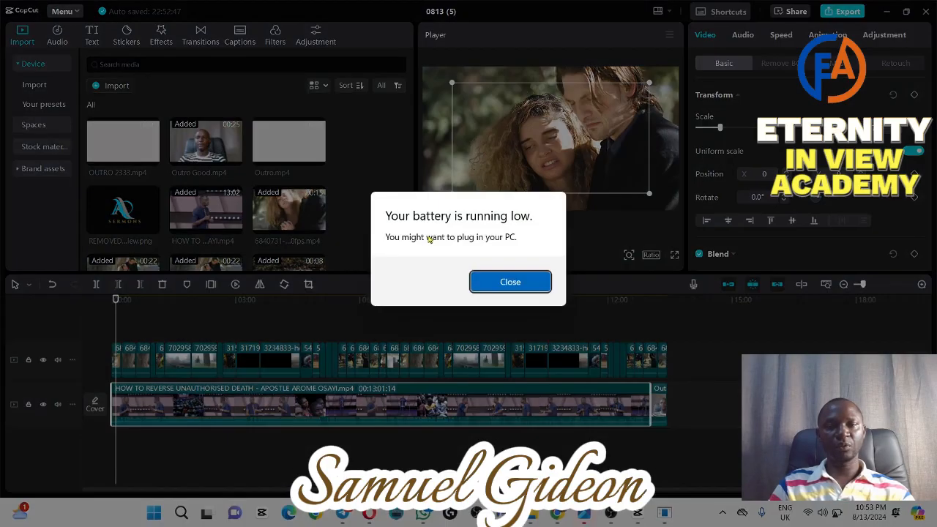
left_click(493, 279)
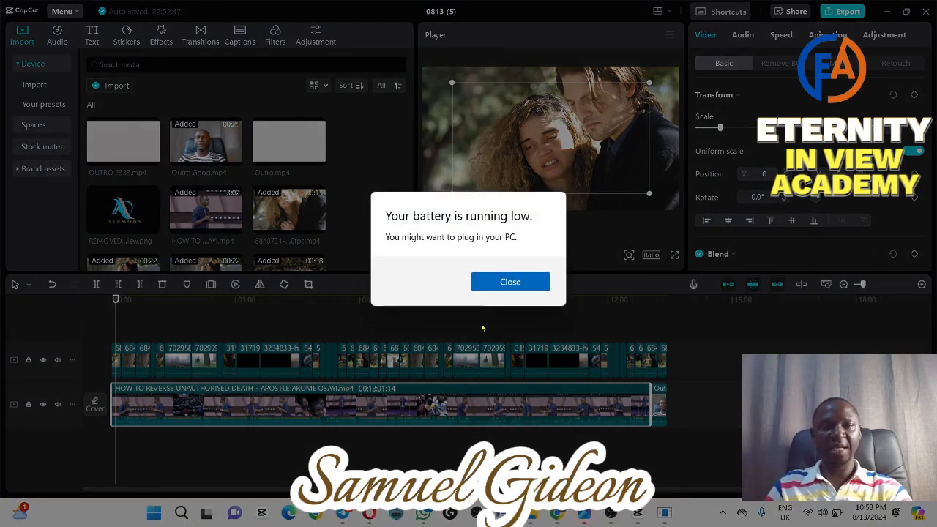
left_click(509, 283)
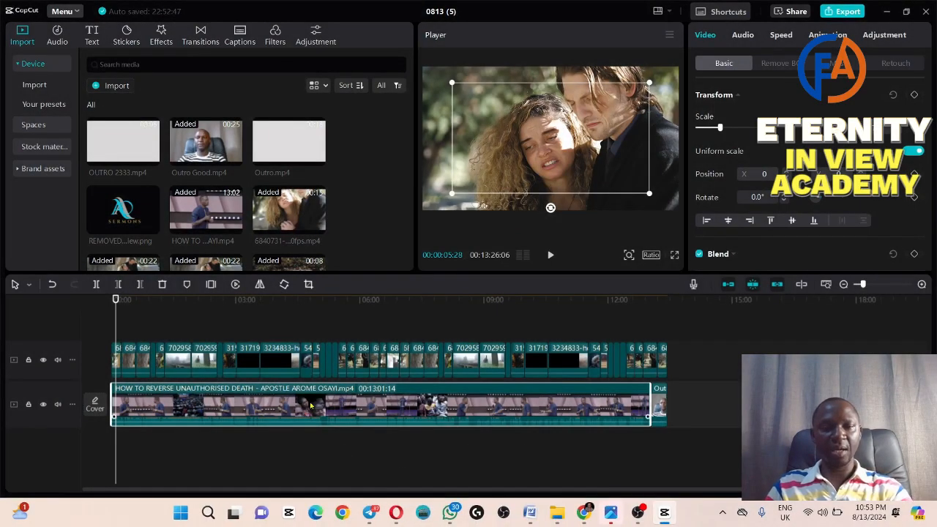
- Fine-tune the cut point to 00:00:05:25 and delete the part of the sermon video before it
key("Left")
key("Left")
key("Left")
key("Left")
key("Left")
key("Left")
key("Left")
key("Left")
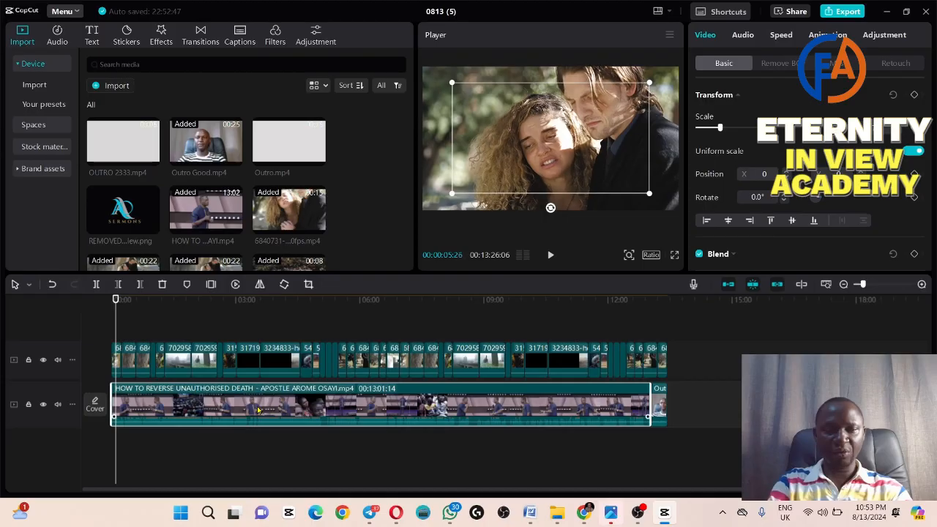
key("Left")
key("Left")
key("Left")
key("Left")
key("Left")
key("Left")
key("Left")
key("Left")
key("Left")
key("Left")
key("Left")
key("Left")
key("Left")
key("Left")
key("Left")
key("Left")
key("Left")
key("Left")
key("Left")
key("Left")
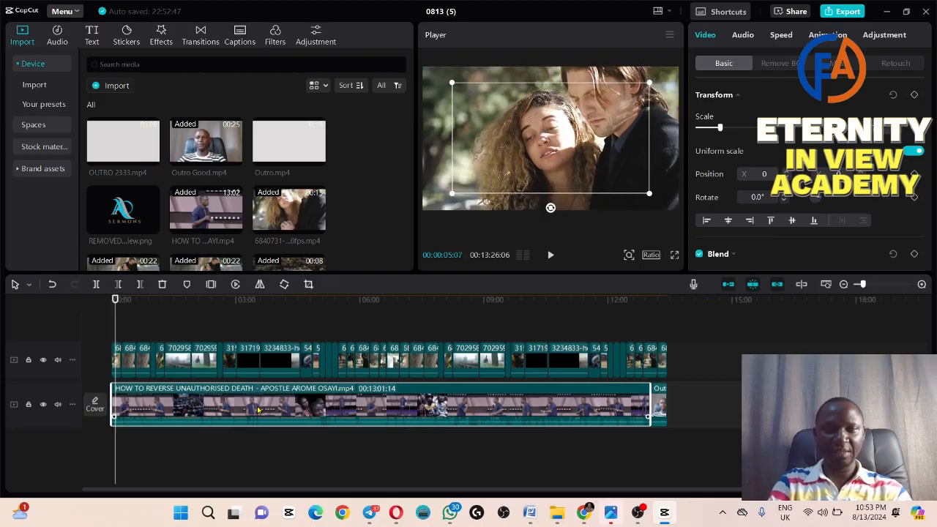
key("space")
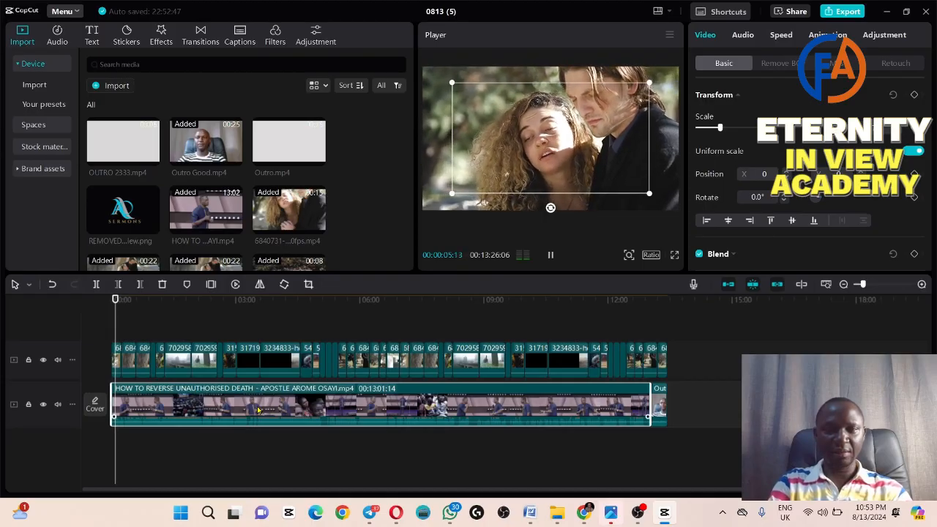
key("space")
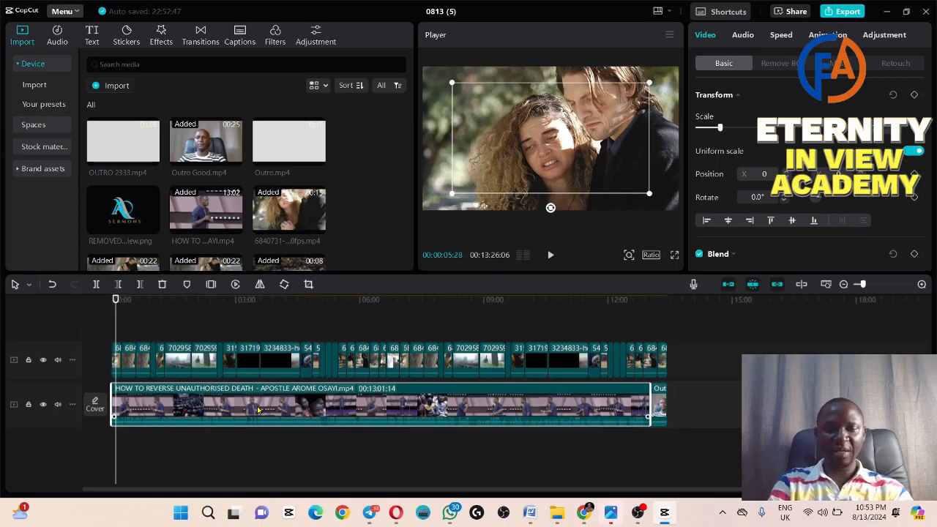
key("Left")
key("Left")
key("Left")
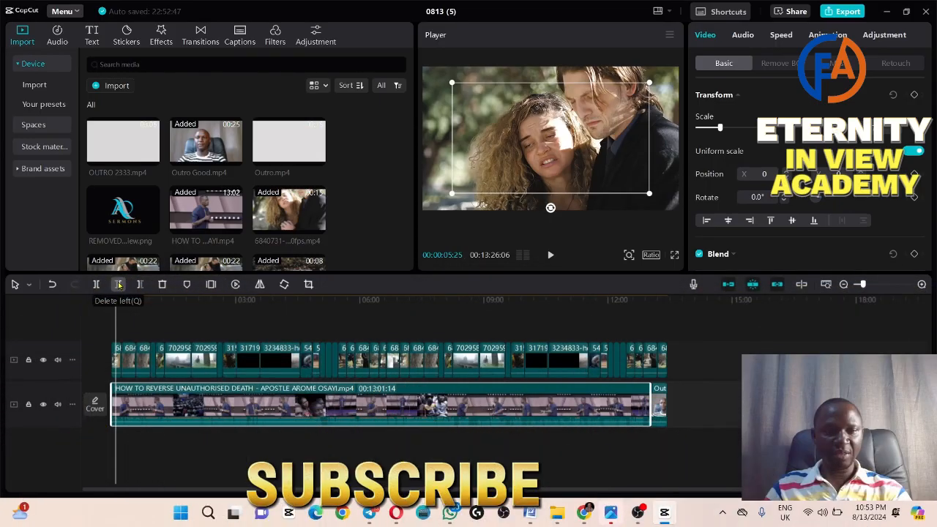
left_click(118, 284)
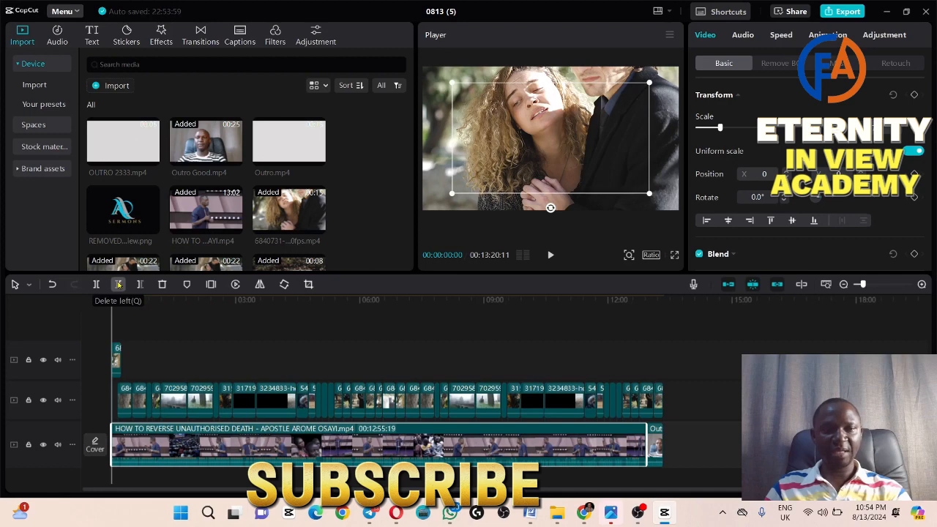
- Play the first seconds of the trimmed project and return the playhead to 00:00:00:00
key("space")
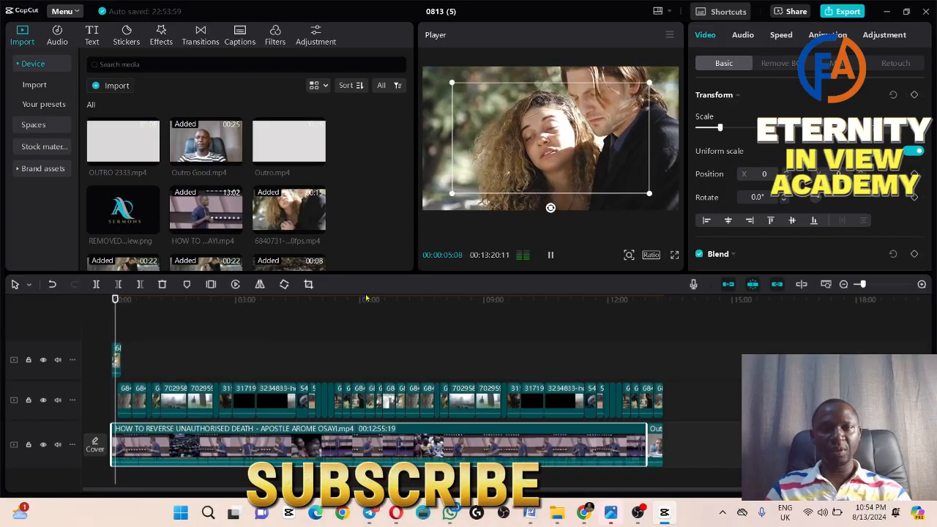
key("space")
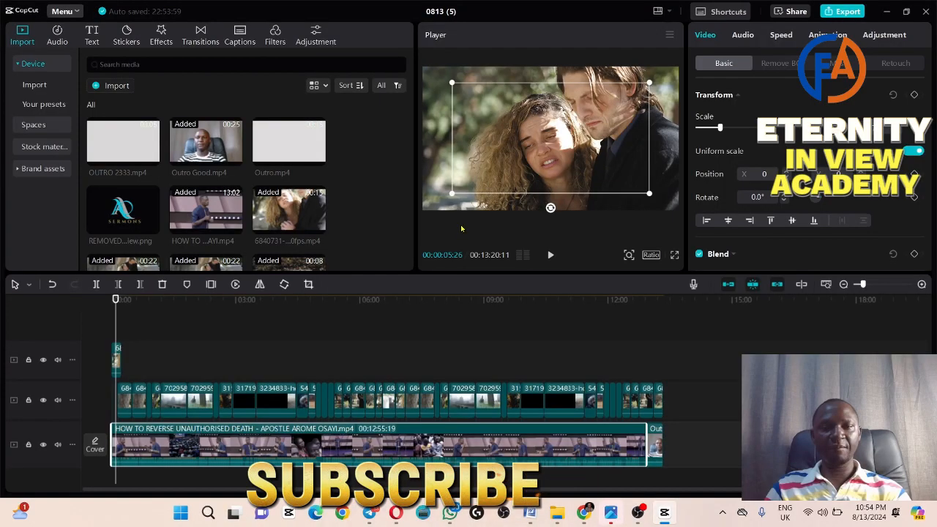
left_click(462, 228)
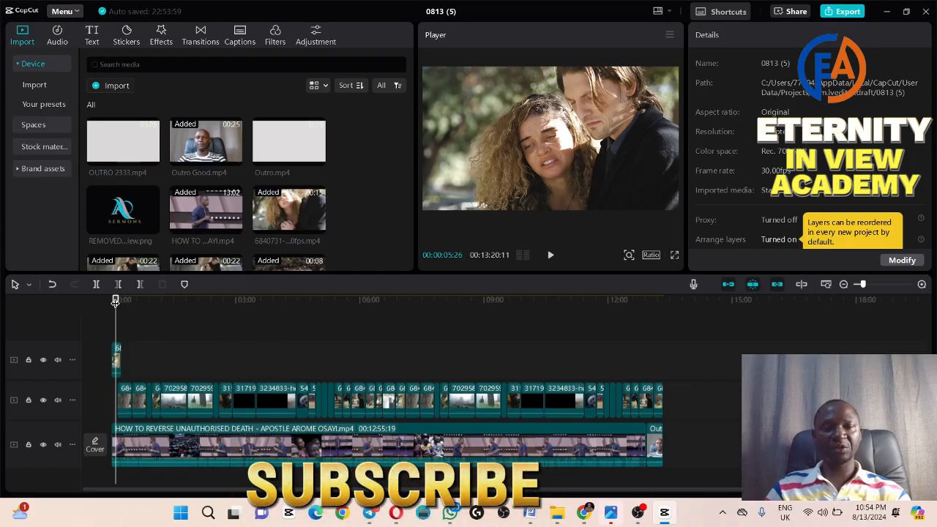
left_click_drag(115, 301, 85, 361)
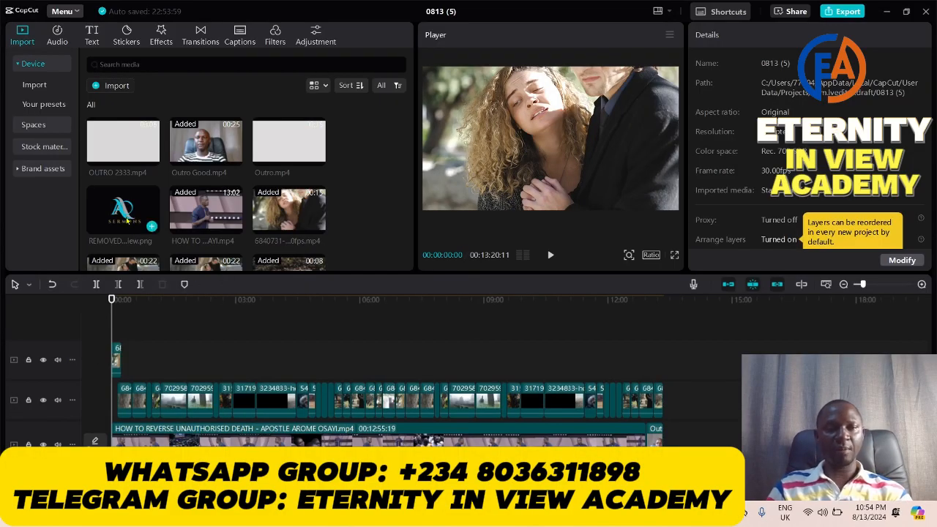
- Import REMOVED.png from the Pictures Arome Osayi folder on drive D and place it on a new top track spanning the whole project
left_click(114, 86)
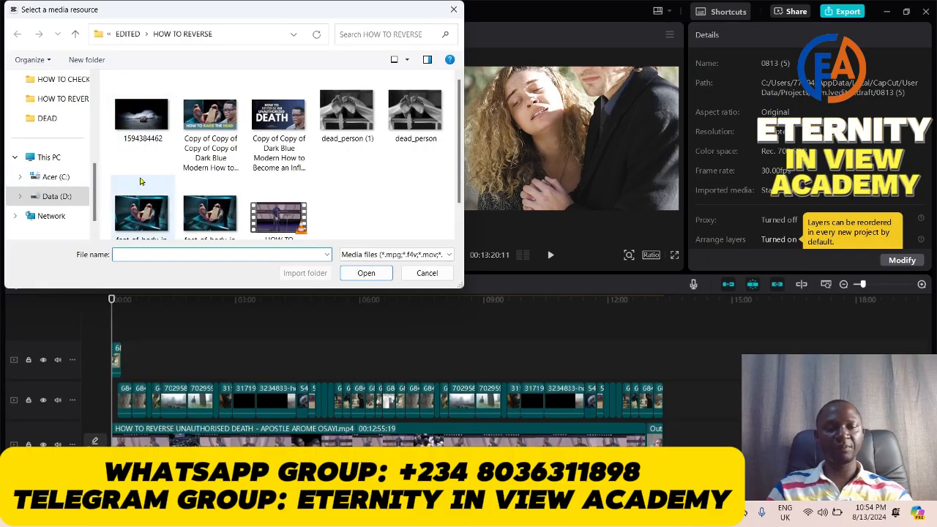
key("Escape")
key("super+e")
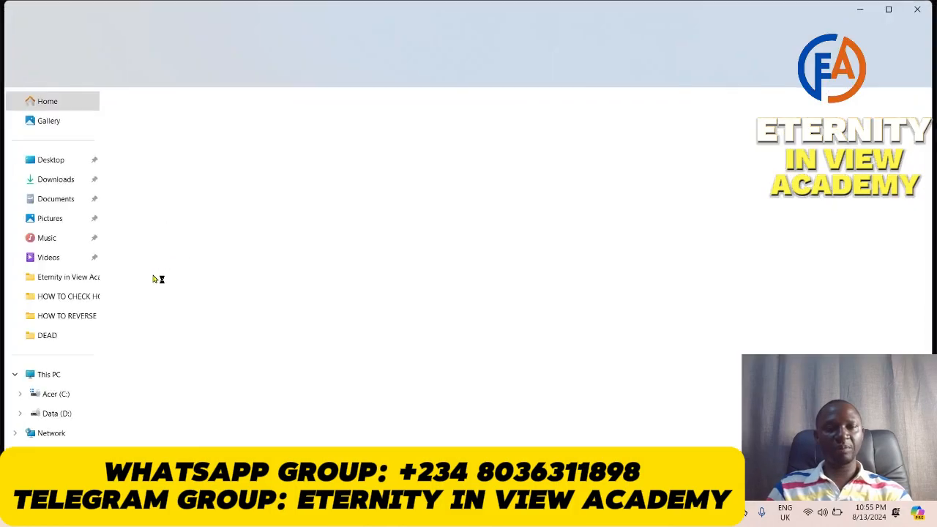
left_click(66, 422)
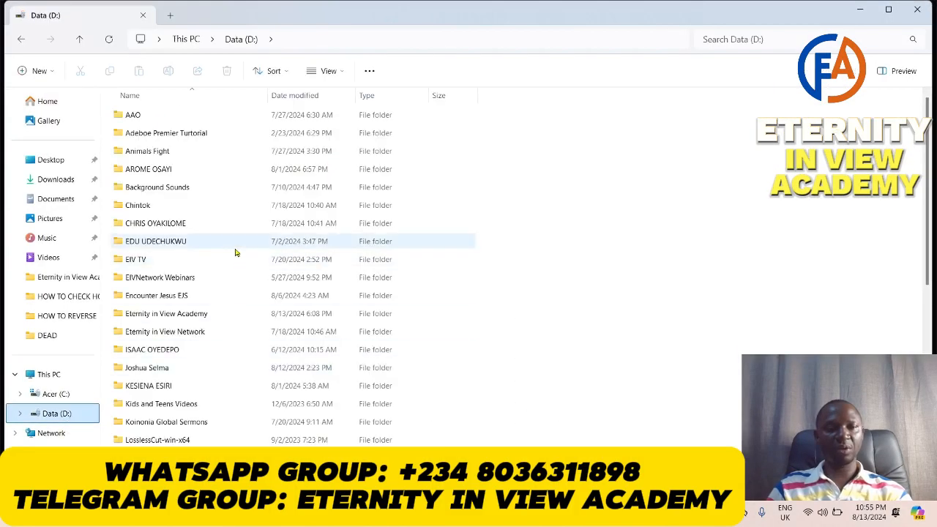
double_click(168, 172)
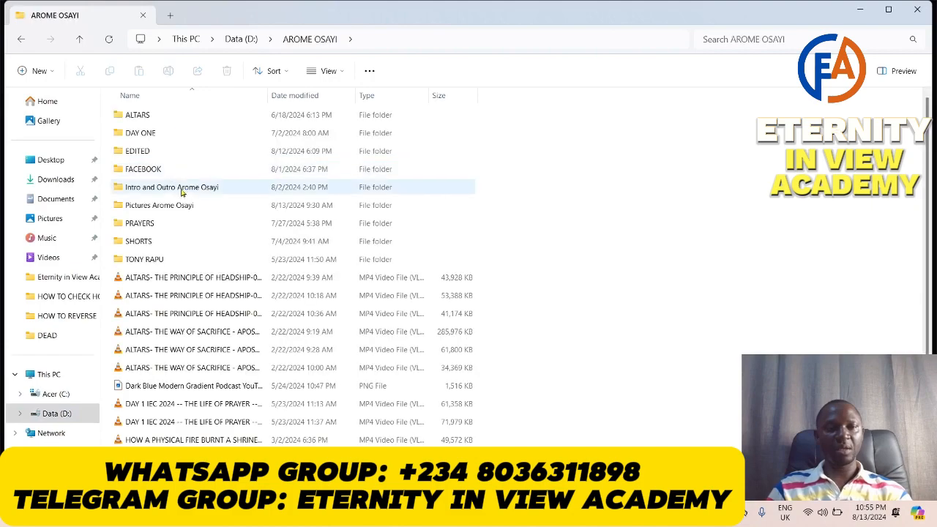
left_click(183, 208)
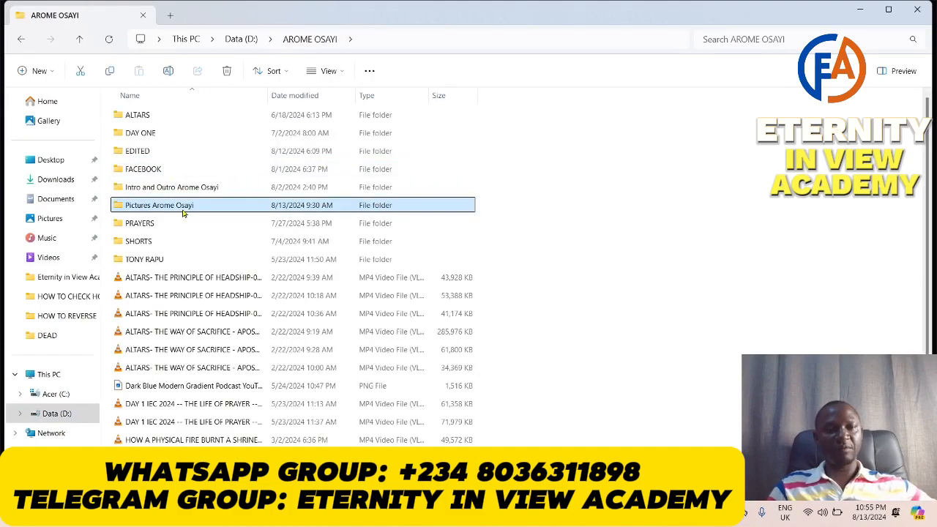
double_click(183, 212)
scroll(322, 213, "down", 5)
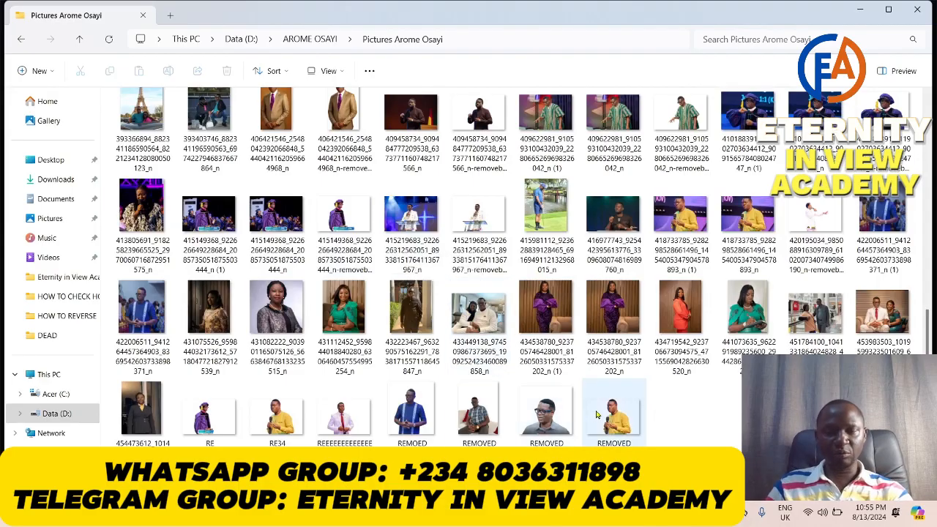
left_click_drag(611, 417, 661, 483)
left_click_drag(579, 420, 332, 235)
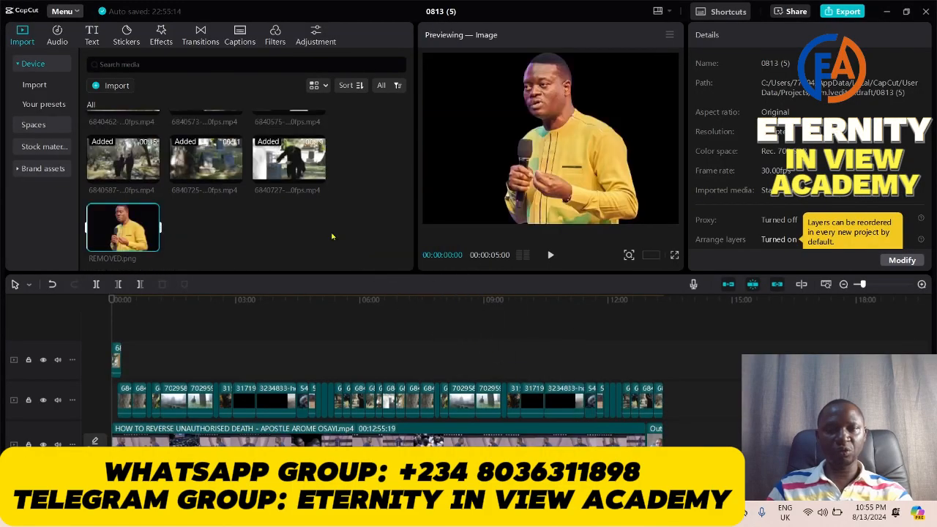
left_click_drag(126, 231, 663, 365)
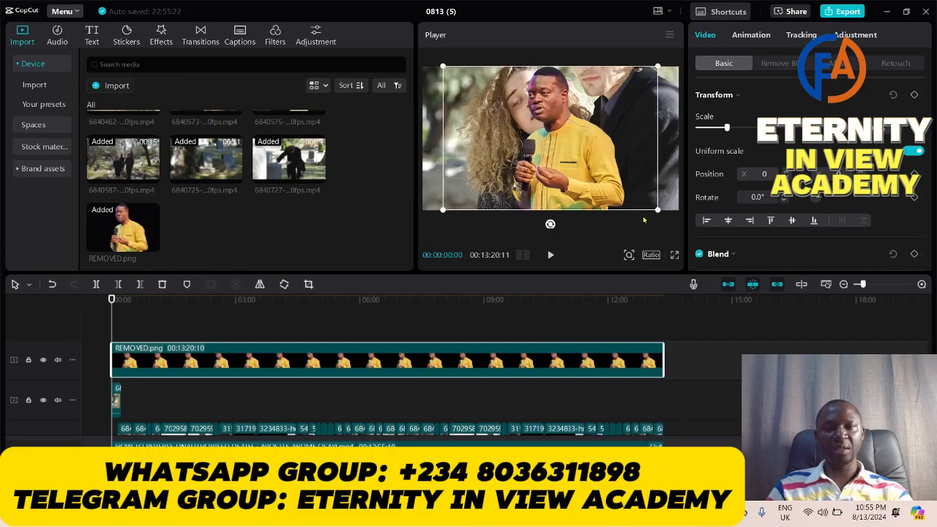
- Scale down the REMOVED.png cutout, rotate it to about -5.1°, and position it in the lower-right corner of the frame
left_click_drag(656, 209, 620, 185)
left_click_drag(555, 199, 592, 183)
left_click_drag(596, 225, 590, 227)
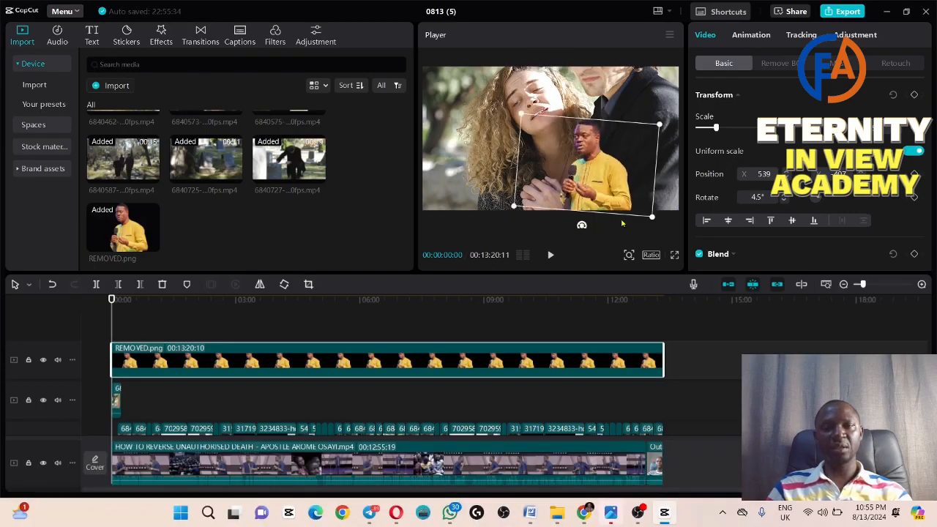
mouse_move(650, 218)
left_mouse_down()
mouse_move(667, 221)
mouse_move(656, 213)
left_mouse_up()
left_click_drag(601, 198, 588, 185)
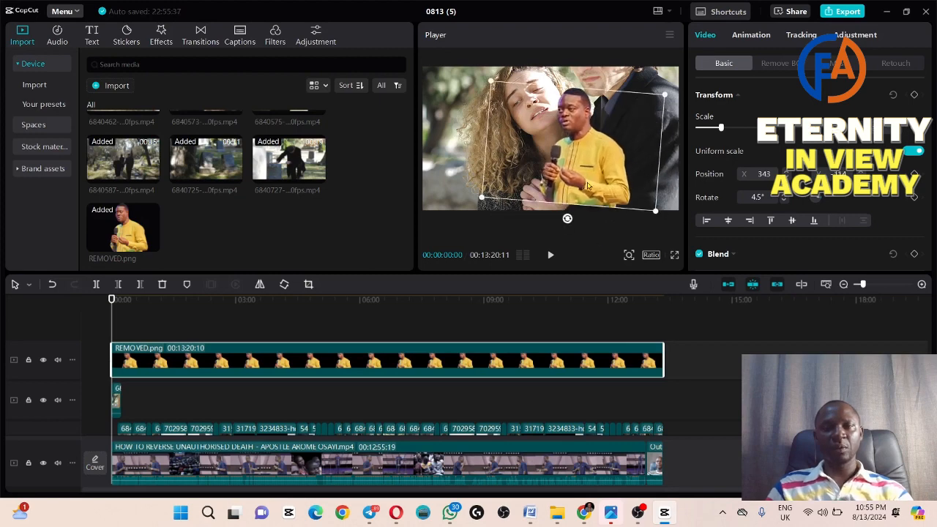
mouse_move(569, 219)
left_mouse_down()
mouse_move(594, 205)
mouse_move(586, 215)
left_mouse_up()
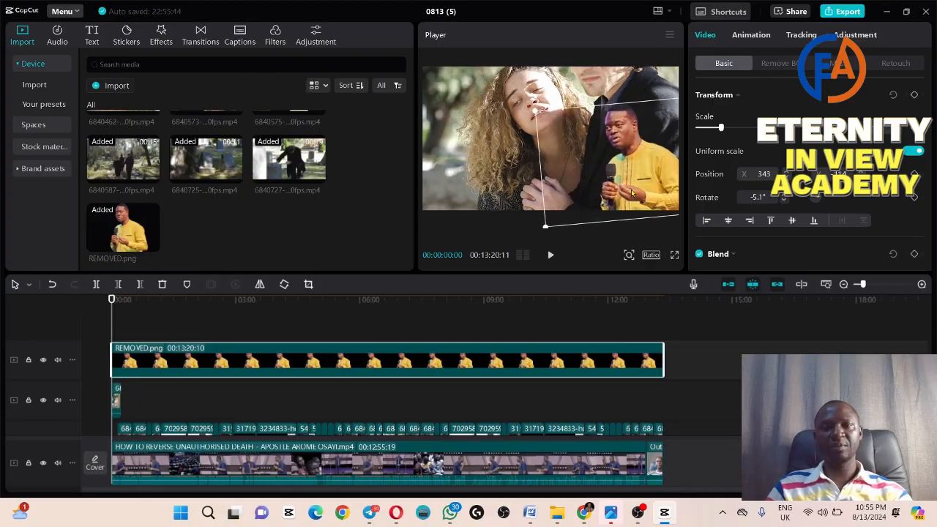
left_click(517, 226)
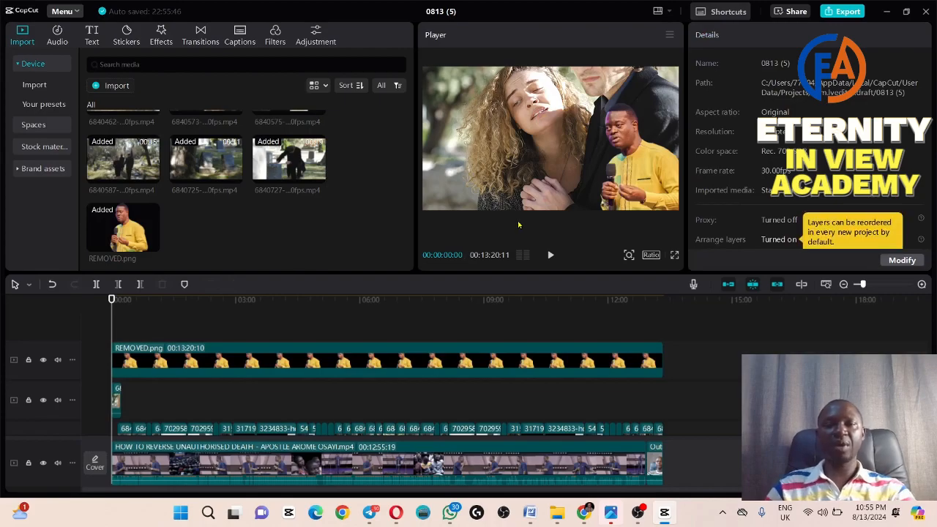
- Add the Rome Diaries text template to the timeline at 00:00
left_click(93, 43)
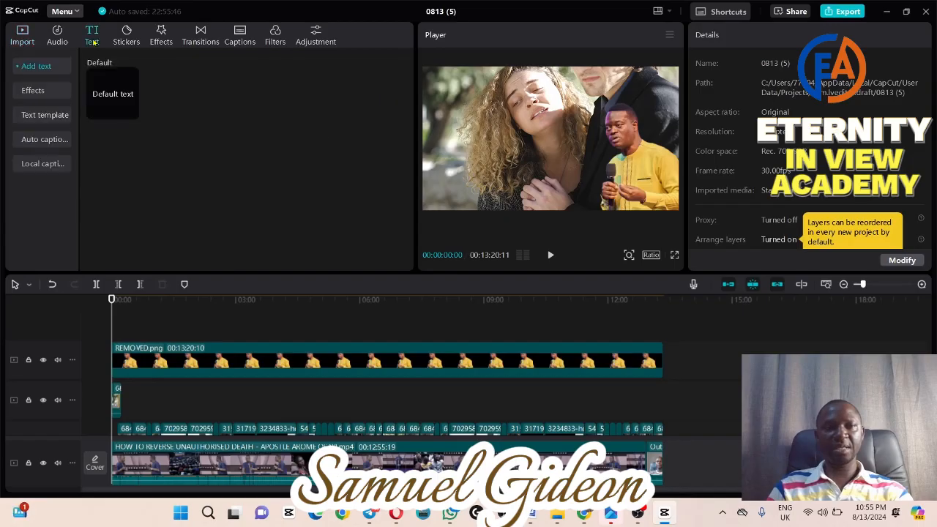
left_click(45, 114)
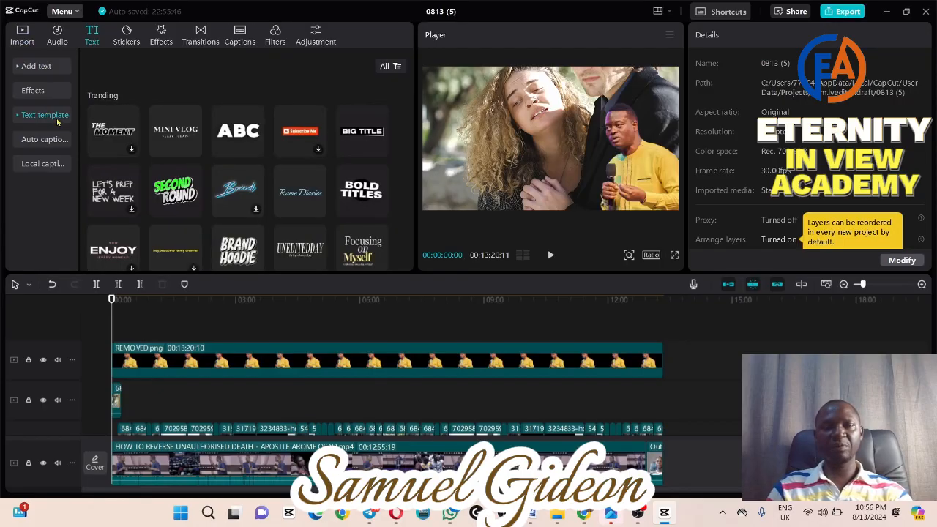
mouse_move(309, 208)
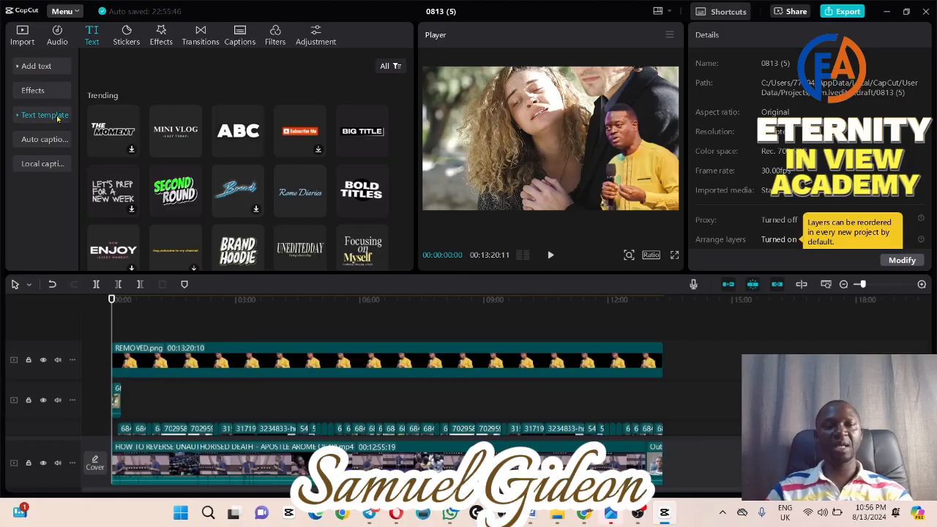
left_click(318, 210)
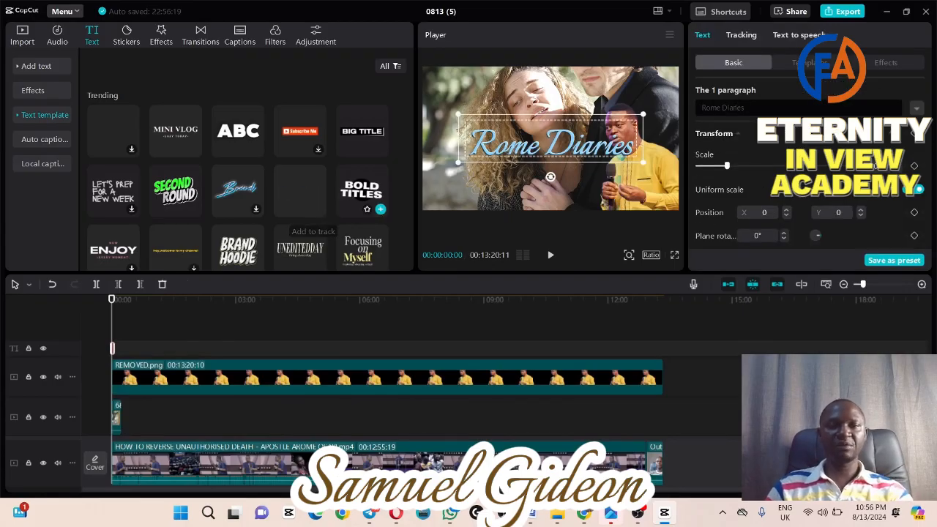
- Replace the Rome Diaries template's wording with "Apostle Arome Osayi"
left_click(532, 149)
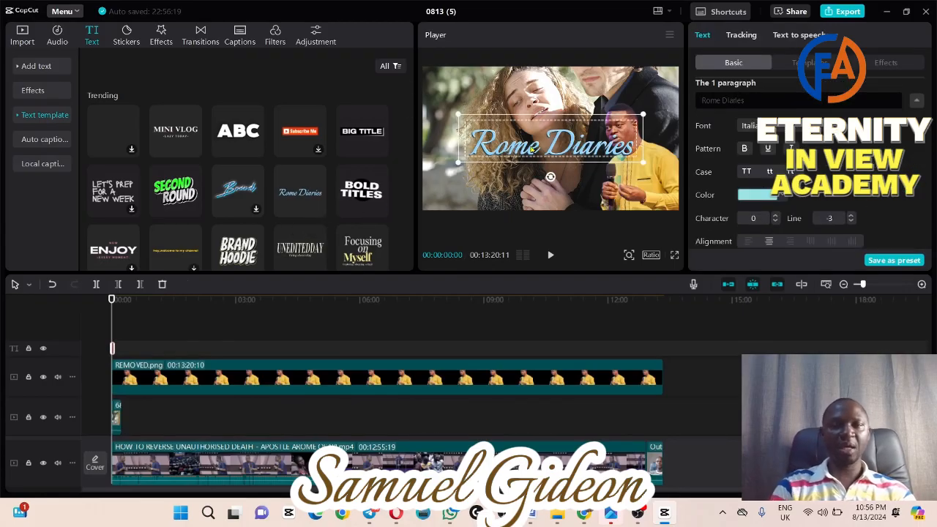
left_click_drag(532, 150, 511, 164)
double_click(522, 150)
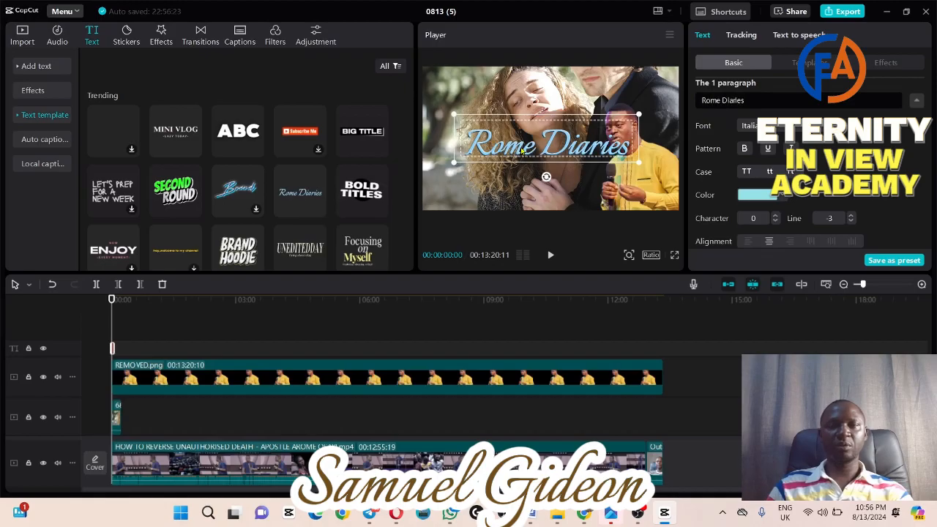
key("ctrl+a")
type("Apost")
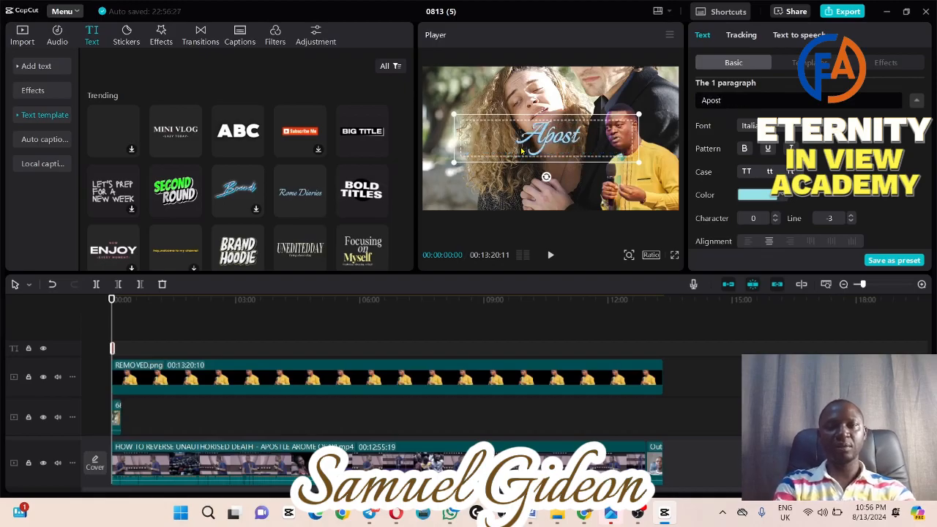
type("le A")
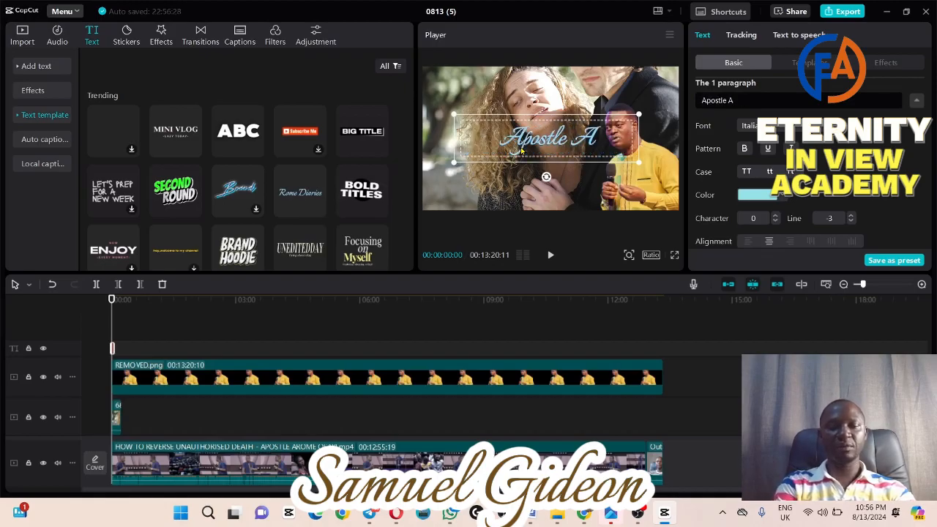
type("rome Osayi")
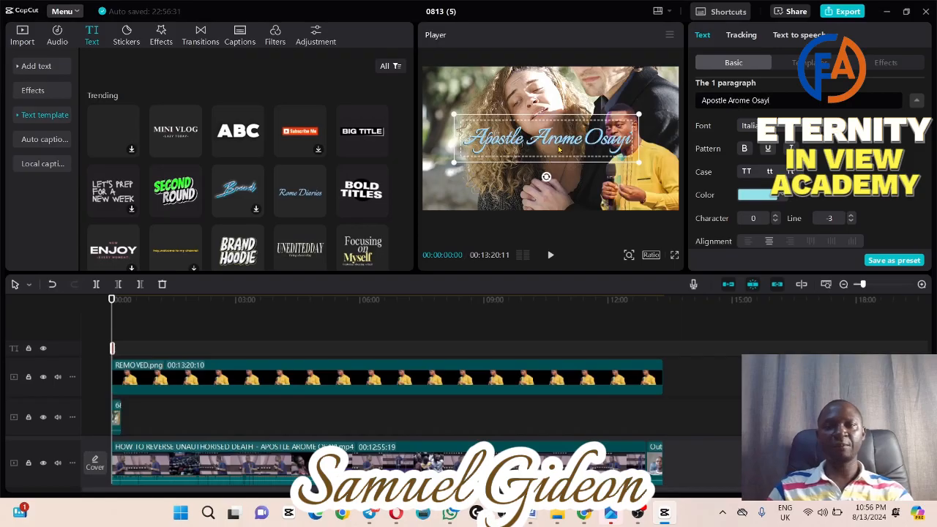
- Scale down the title text, apply the black preset style with white outline, and move it to the frame's bottom beside the preacher cutout
left_click_drag(634, 161, 615, 155)
scroll(871, 146, "down", 2)
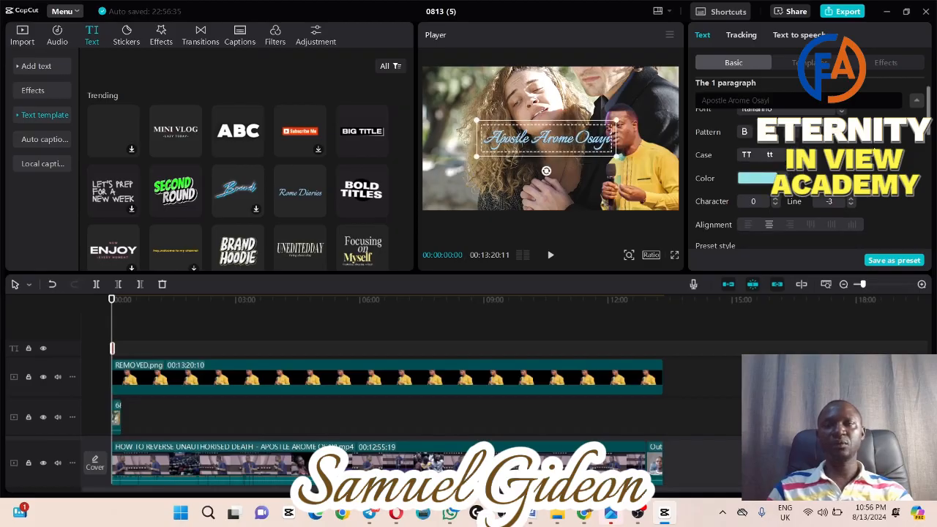
scroll(932, 128, "down", 2)
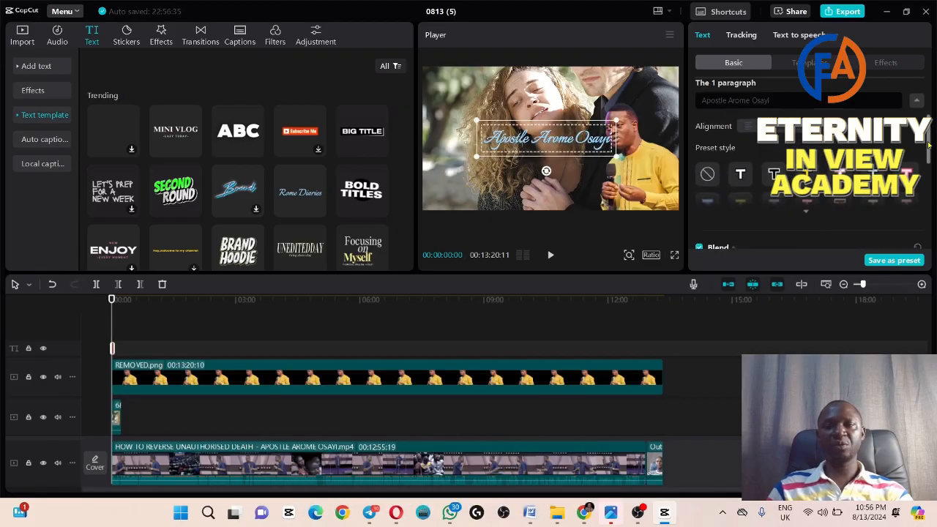
left_click(774, 167)
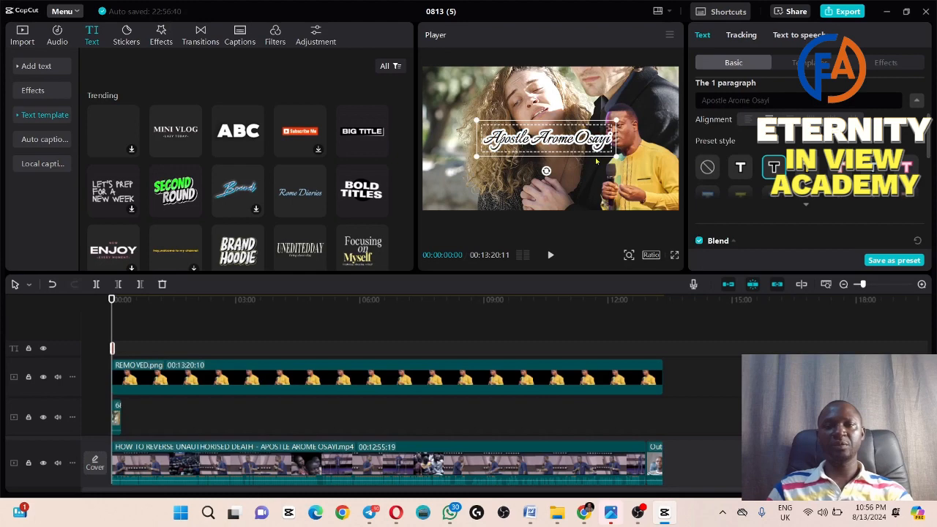
left_click_drag(573, 150, 540, 202)
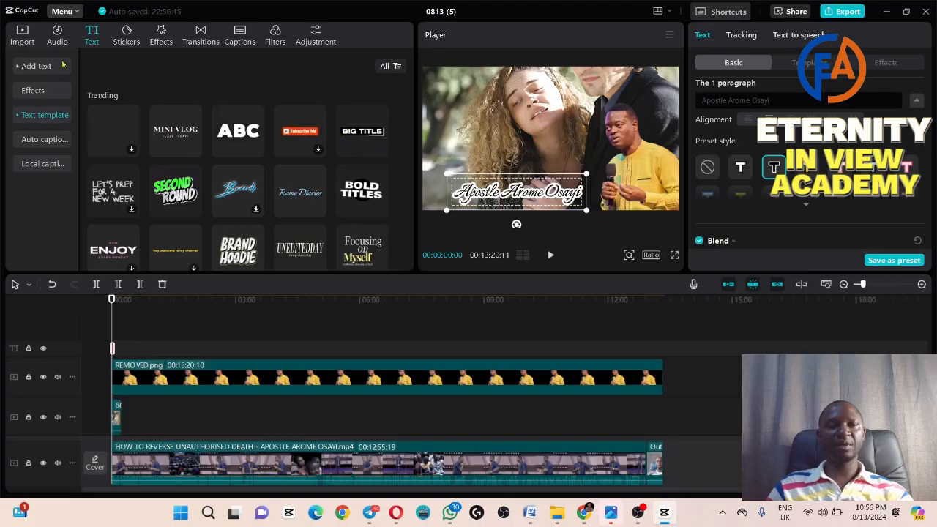
- Place the AO Sermons logo image from the project media on a new top track at 00:00
left_click(21, 34)
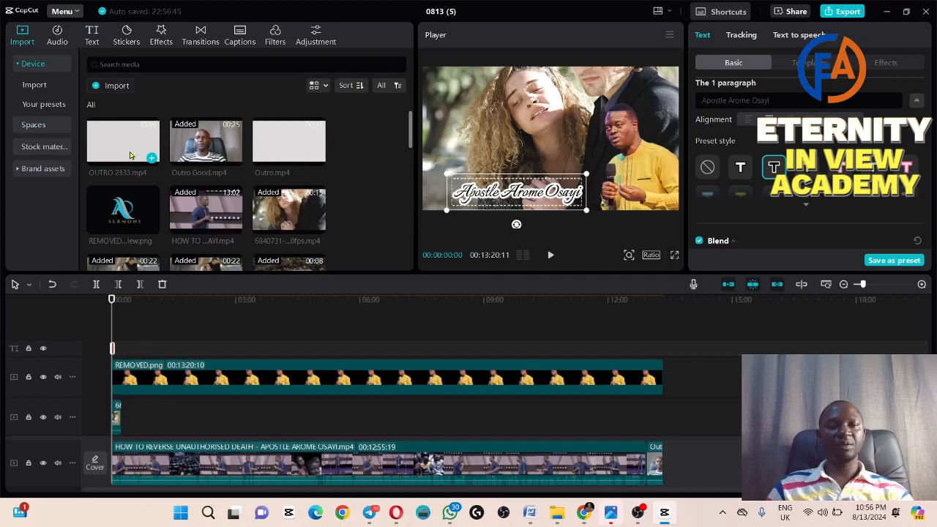
left_click_drag(134, 195, 114, 326)
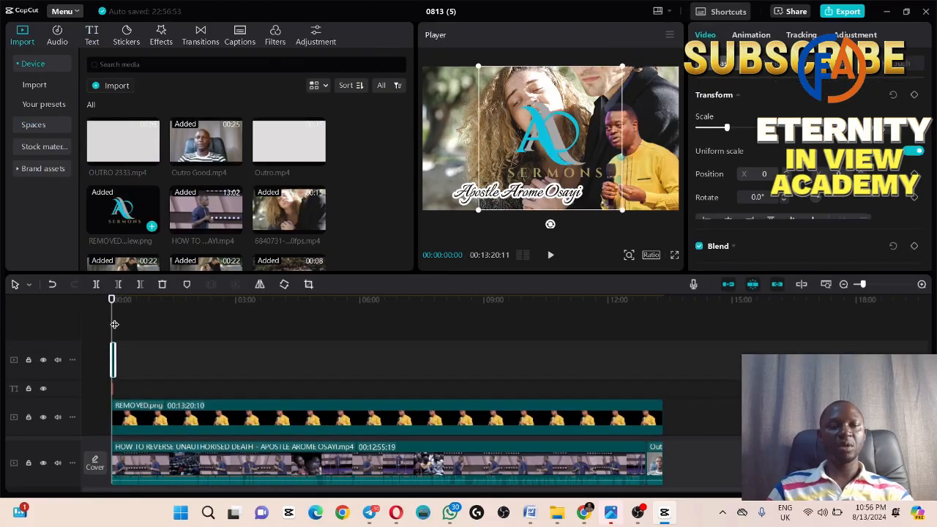
- Extend the title text to the end of the project and lengthen the logo clip above it
left_click(114, 391)
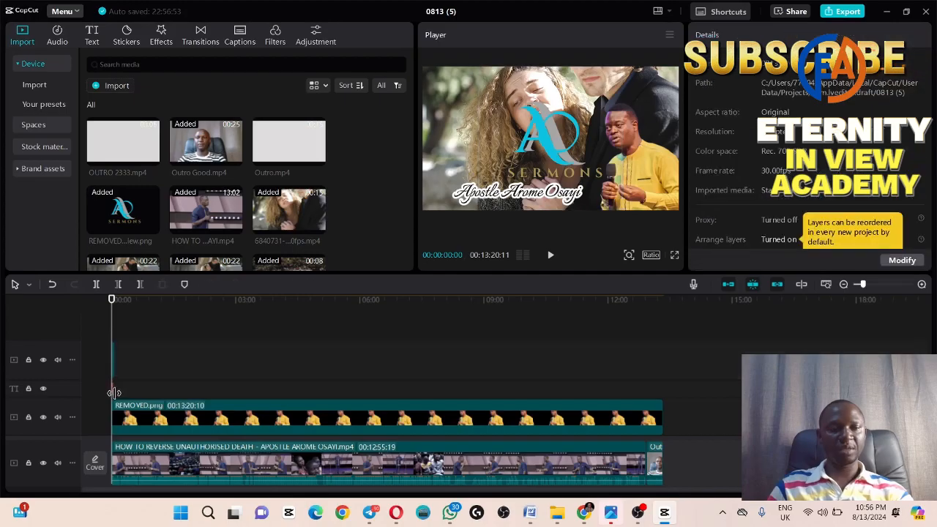
left_click_drag(112, 390, 660, 400)
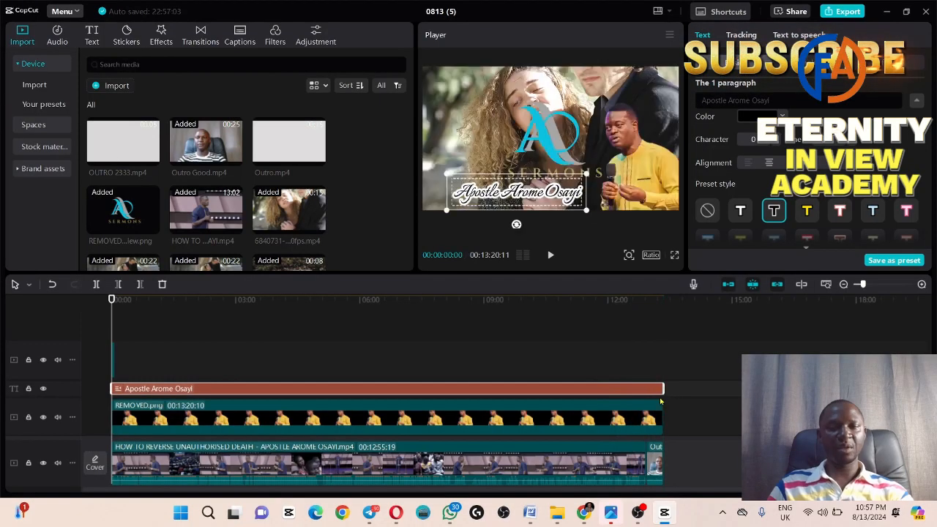
left_click(114, 359)
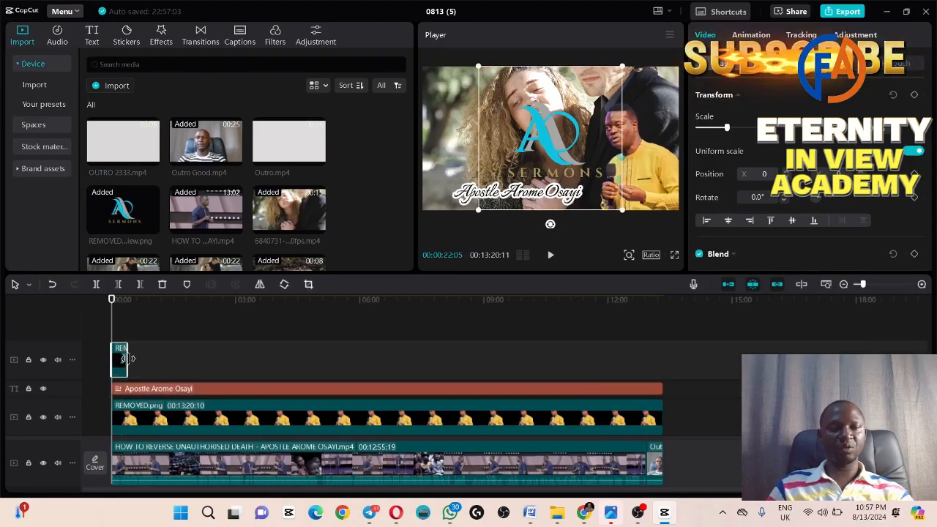